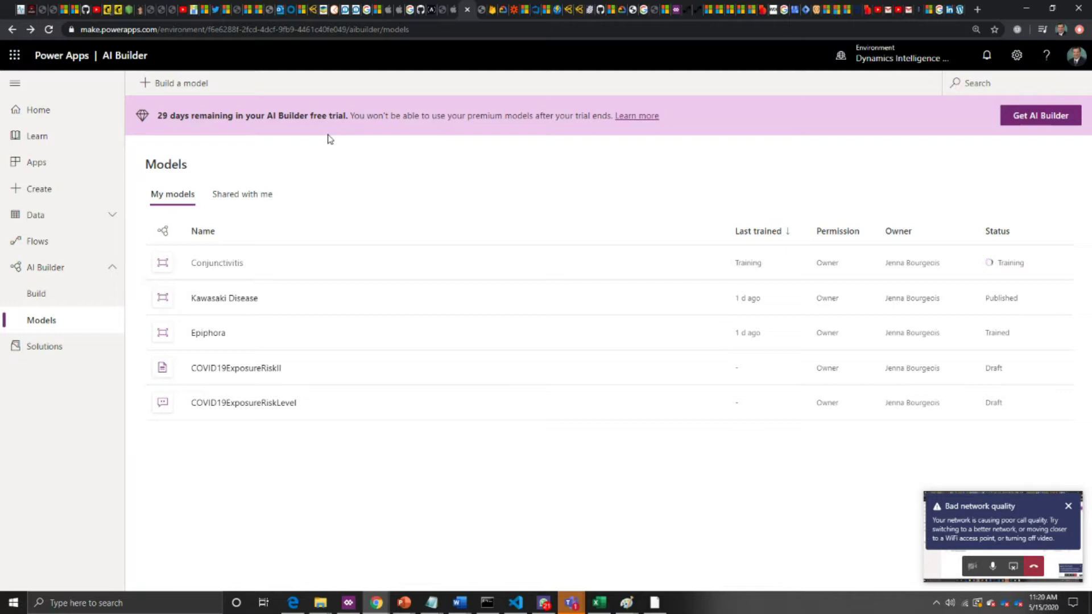
Return from the Teams live event to the Power Apps models list and dismiss the network quality notification
left_click(1068, 507)
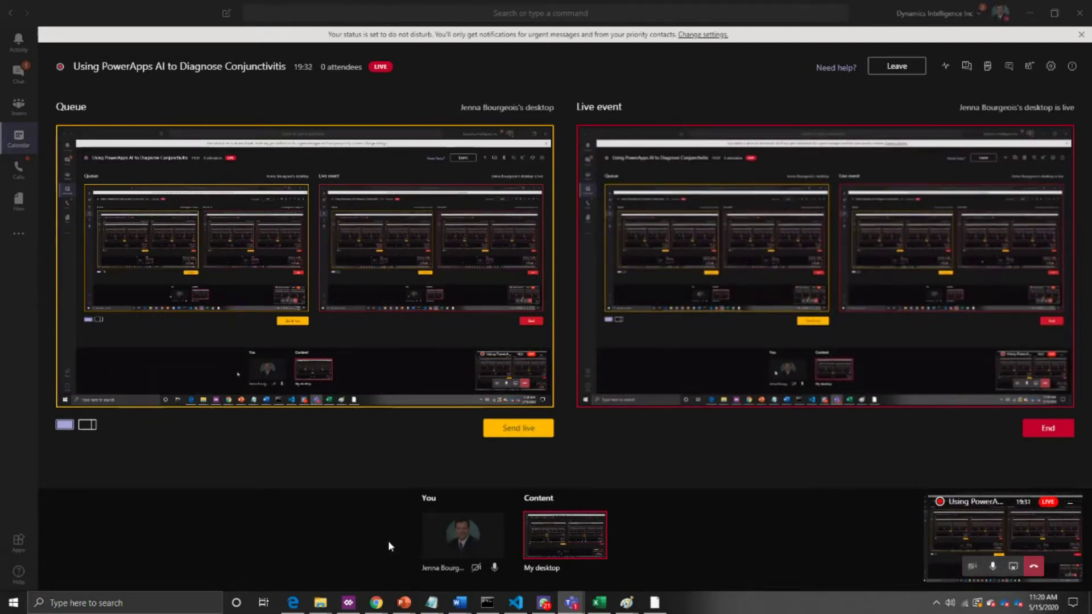
left_click(554, 540)
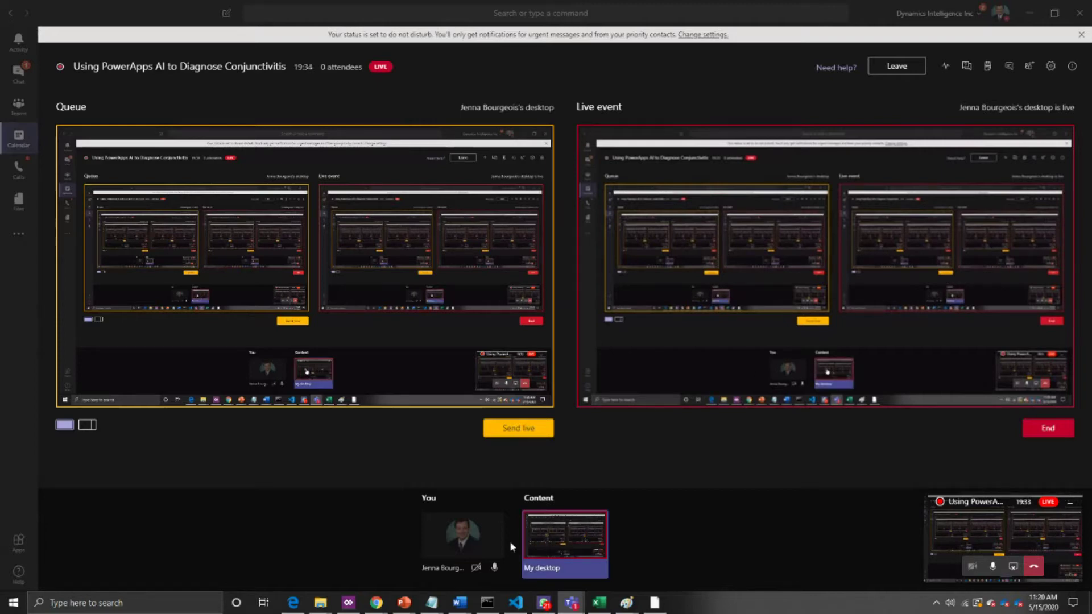
mouse_move(377, 607)
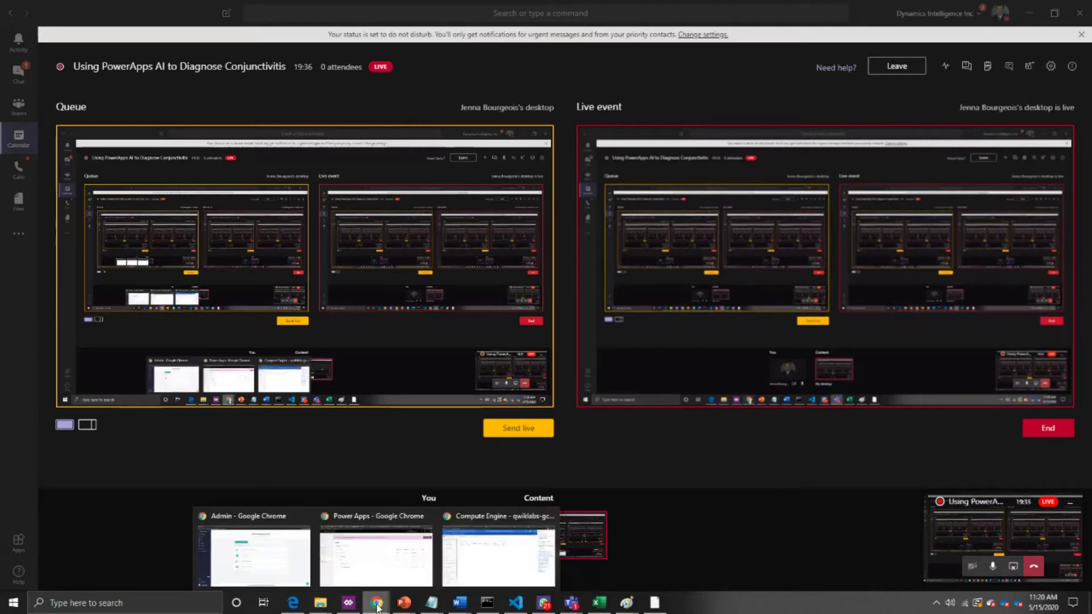
left_click(384, 557)
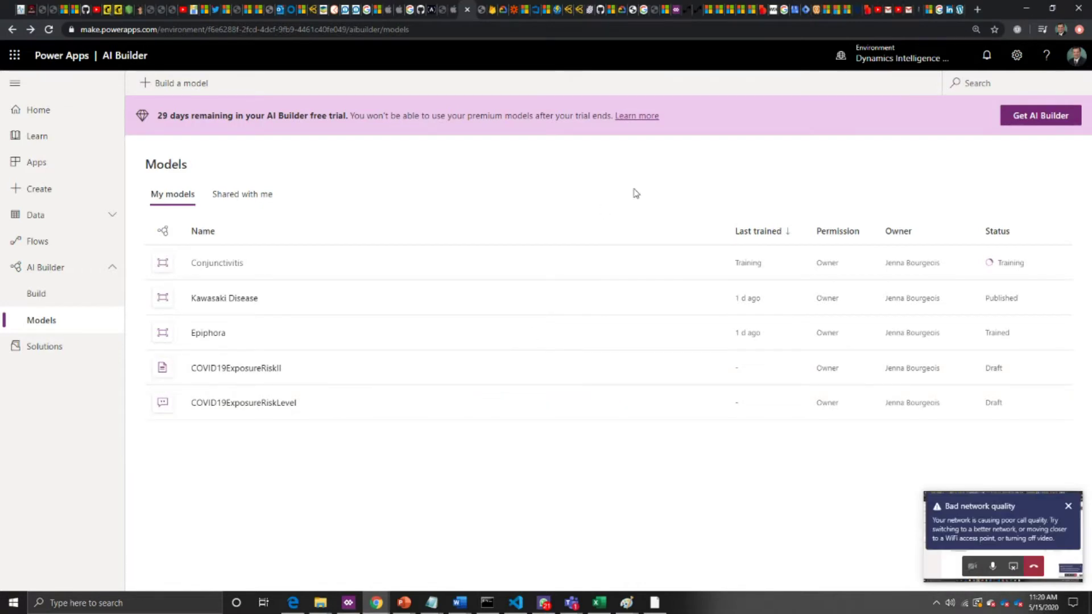
left_click(1069, 506)
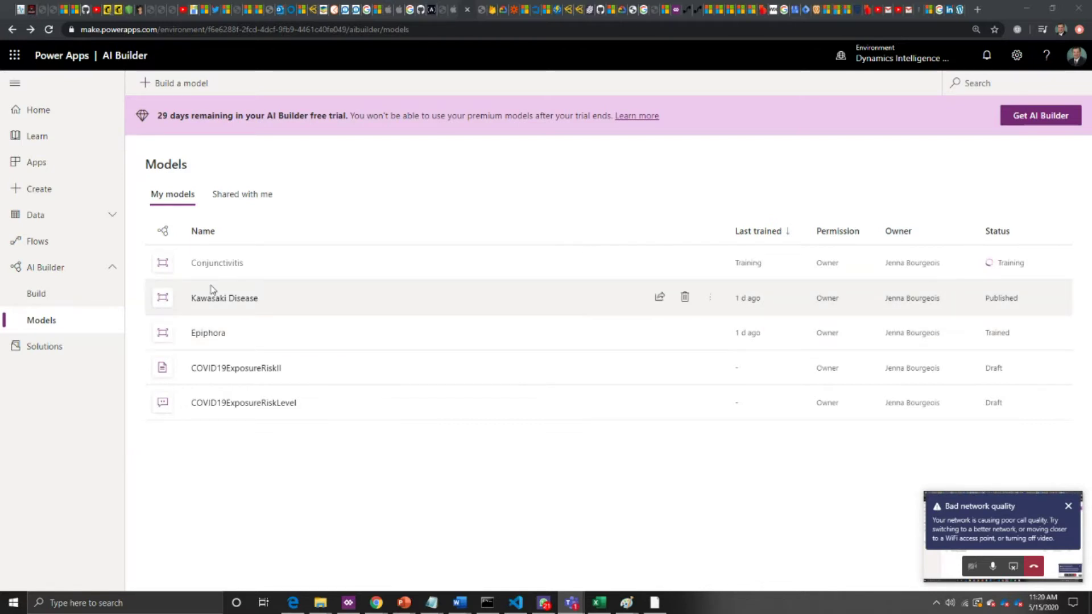
Open the Kawasaki Disease model and run a quick test on the baby photo "images (2)" from the Not Conjunctivitis folder
left_click(215, 300)
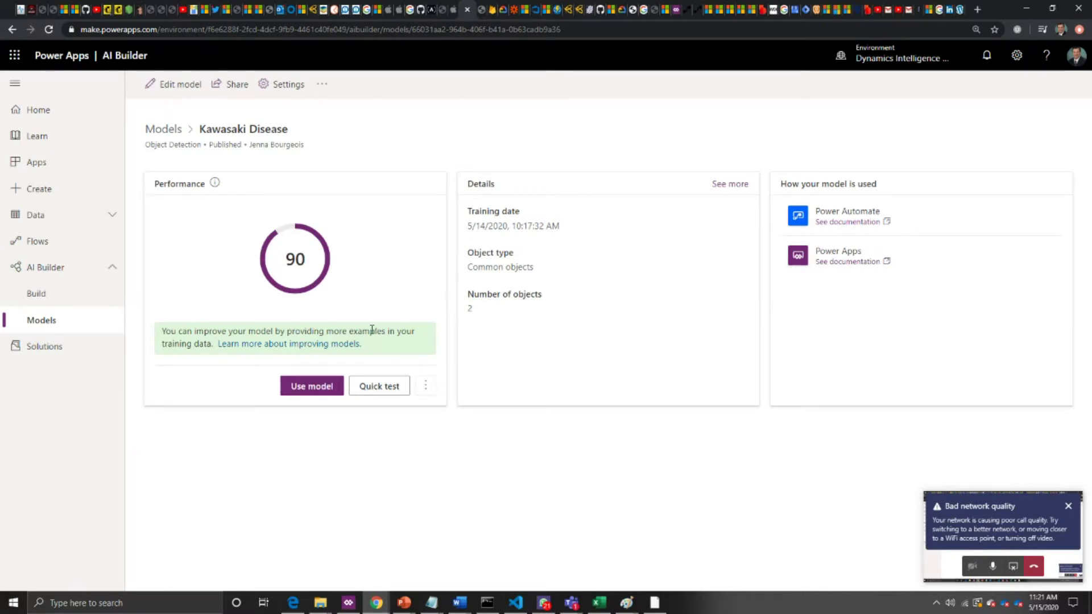
left_click(380, 387)
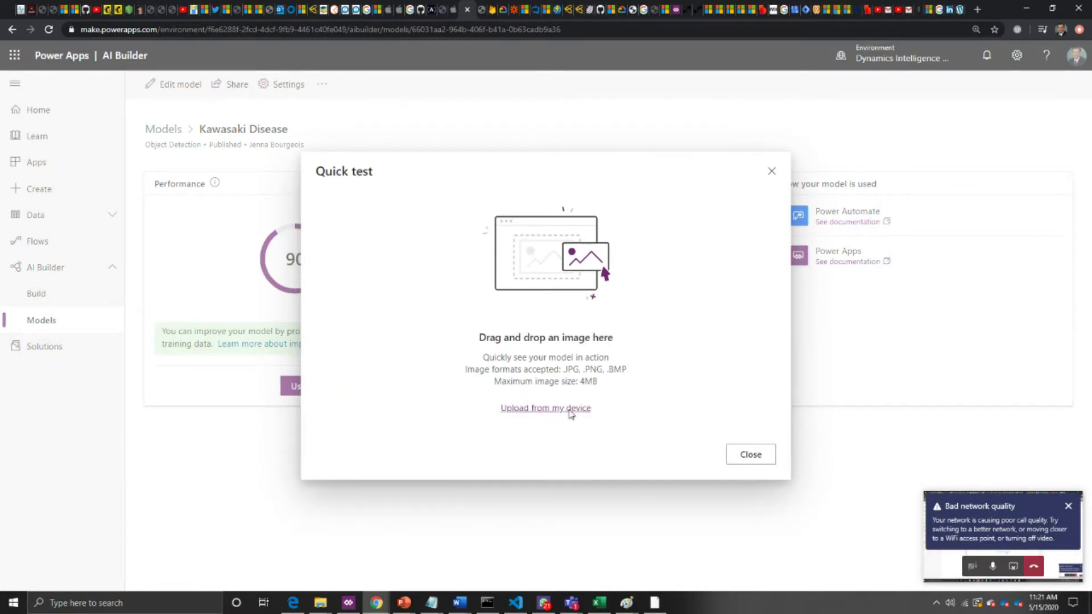
left_click(570, 410)
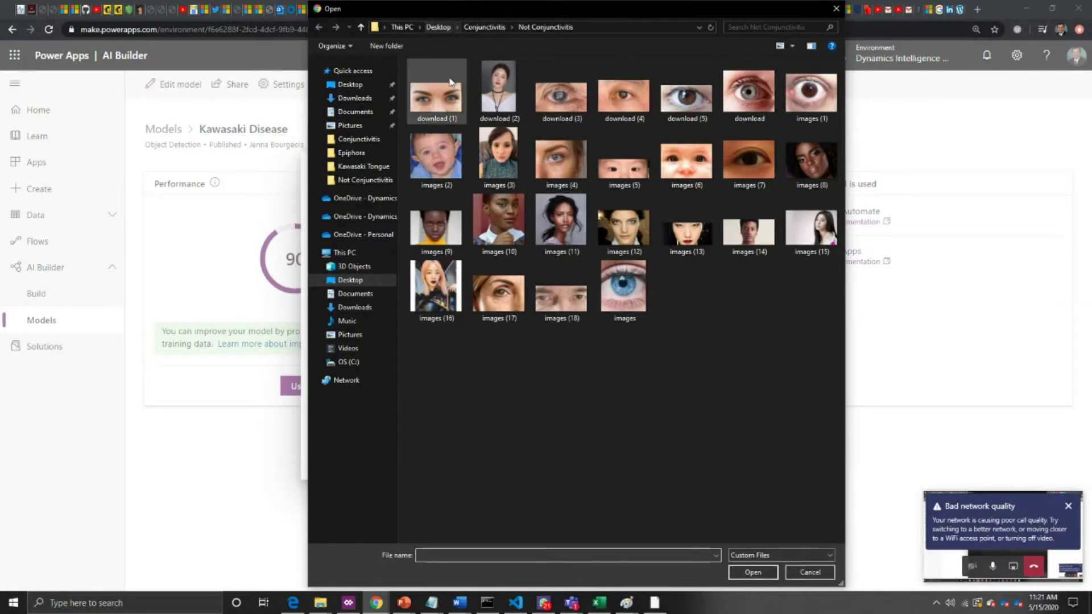
left_click(442, 171)
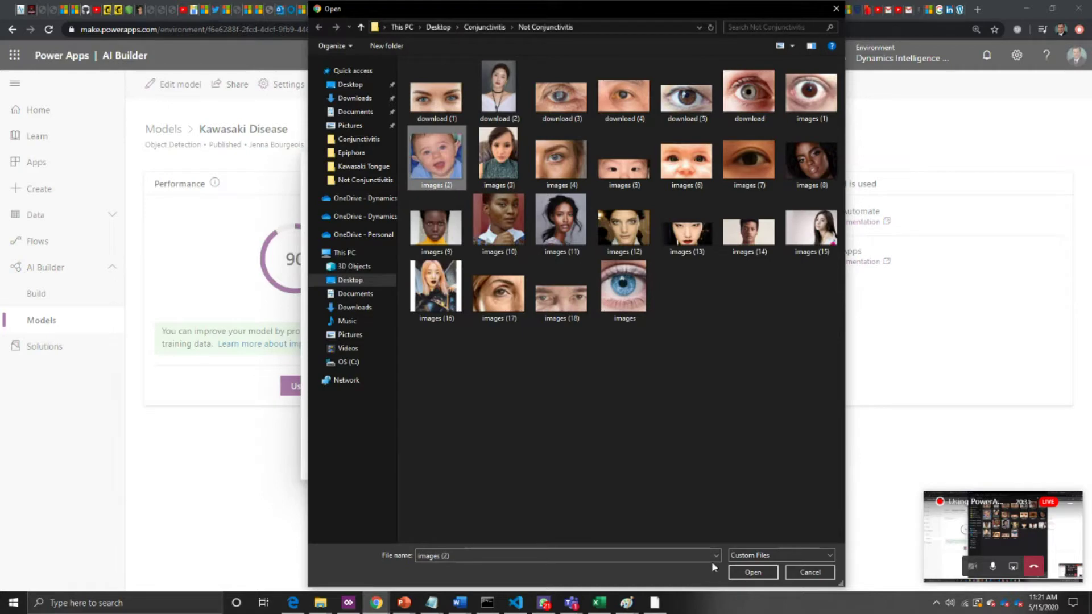
left_click(756, 571)
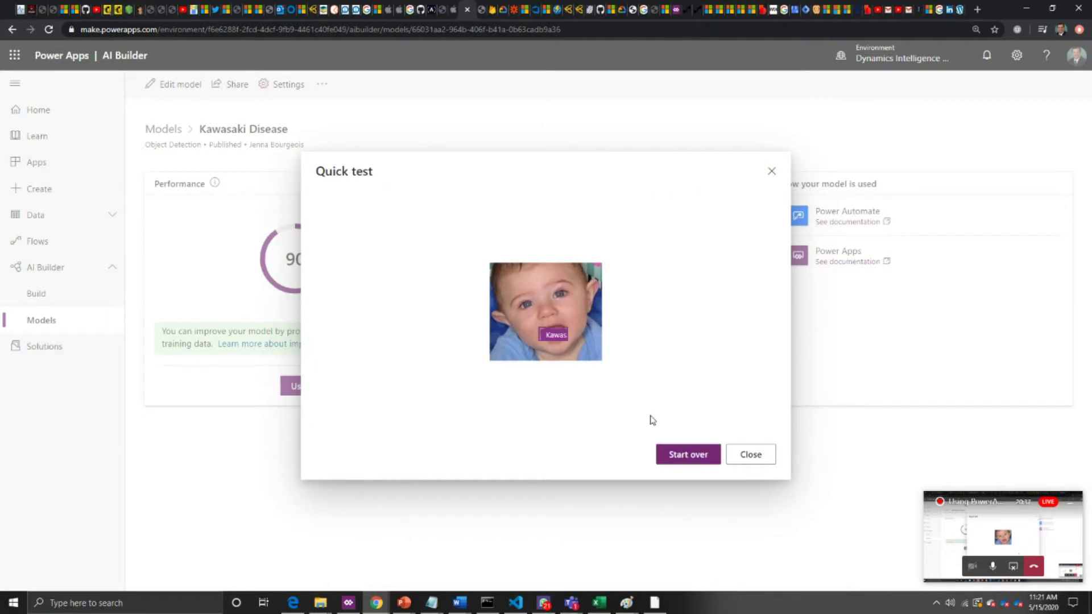
mouse_move(555, 340)
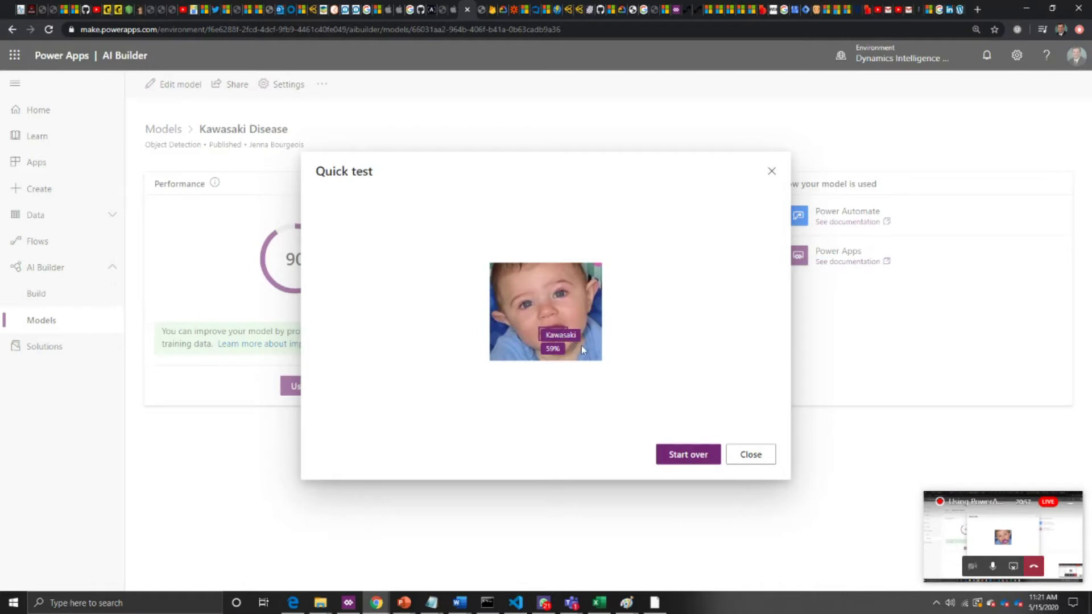
left_click(770, 455)
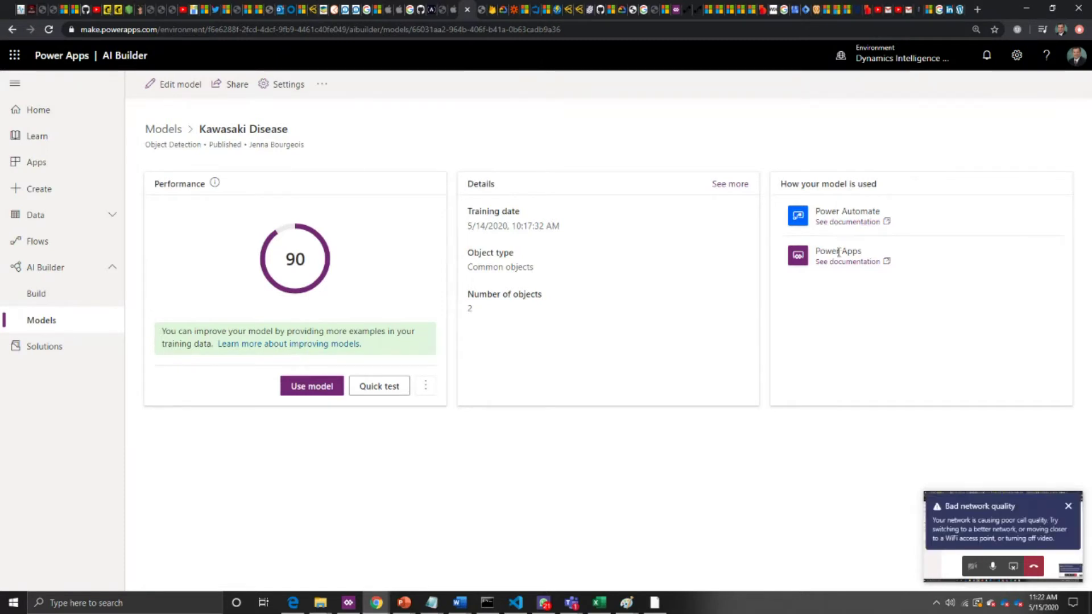
Create a flow from the Kawasaki Disease model with the object-recognition template and review its actions from trigger to Compose
left_click(310, 394)
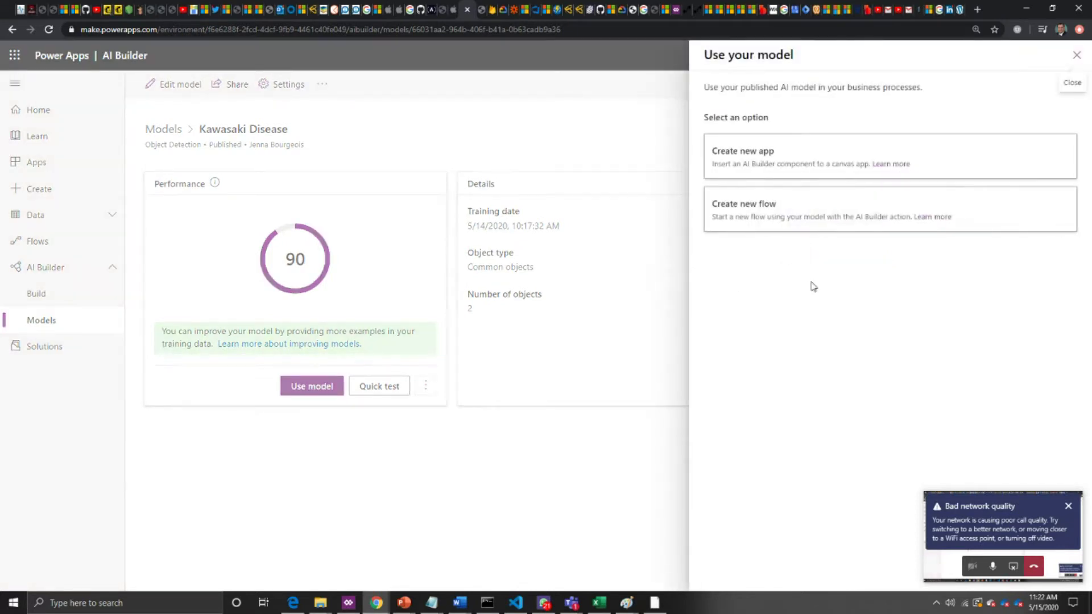
left_click(770, 218)
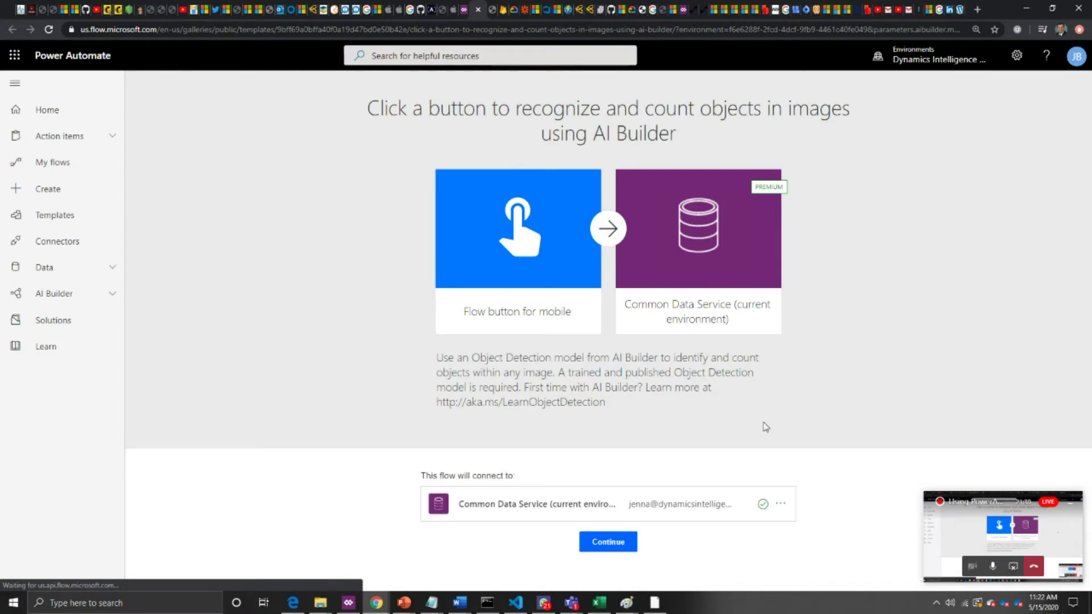
left_click(597, 546)
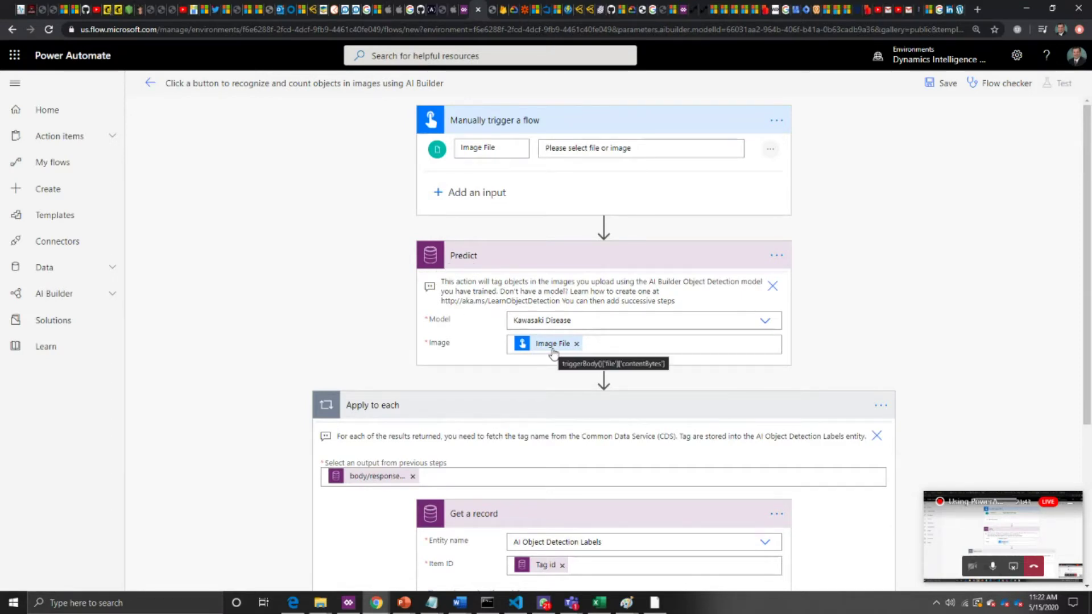
scroll(939, 318, "down", 3)
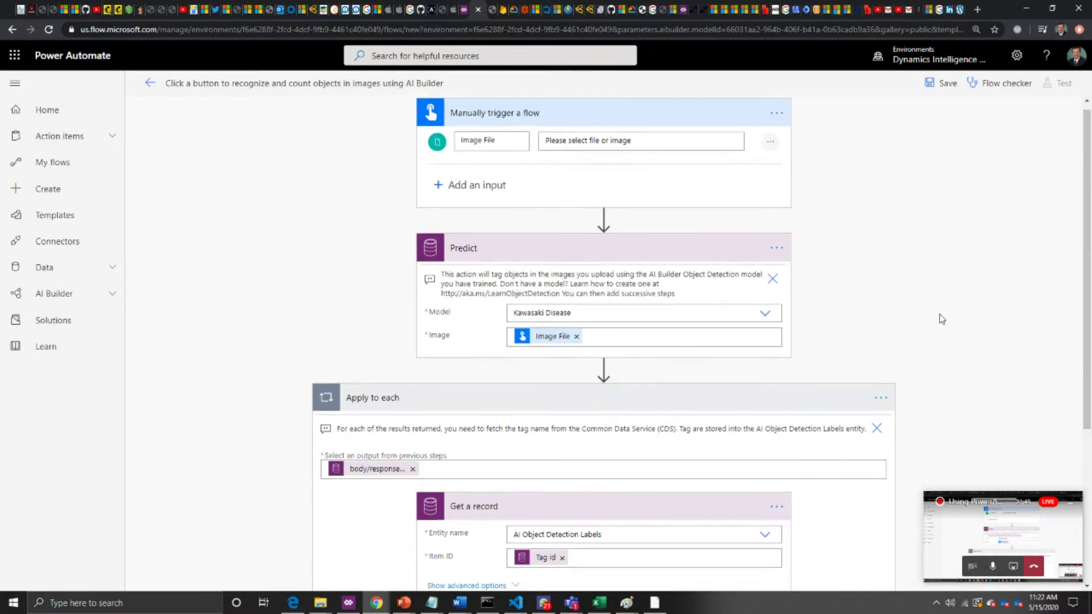
scroll(940, 317, "down", 1)
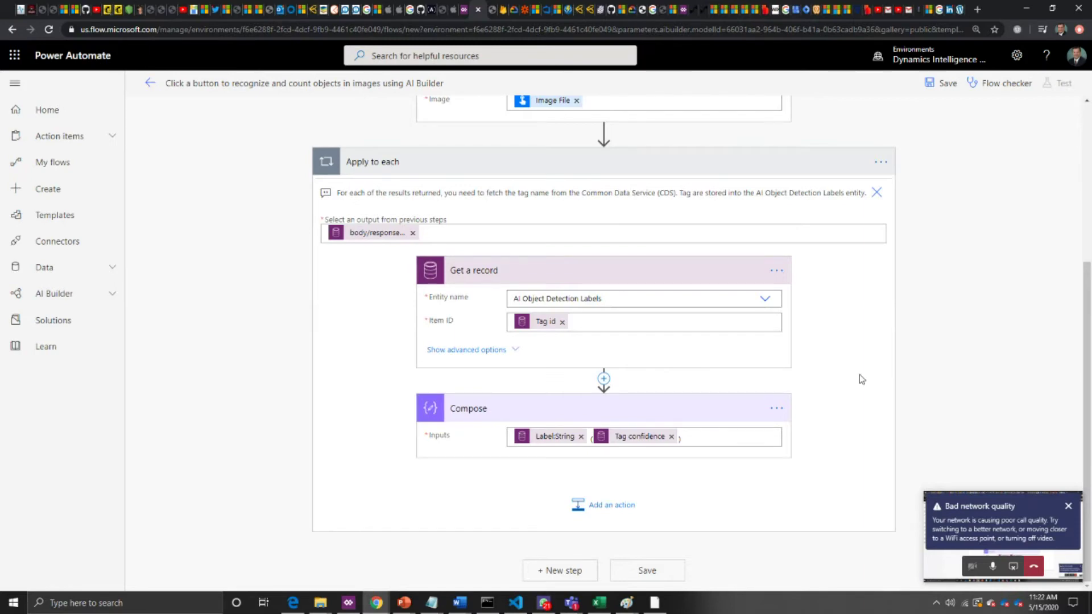
scroll(862, 379, "up", 1)
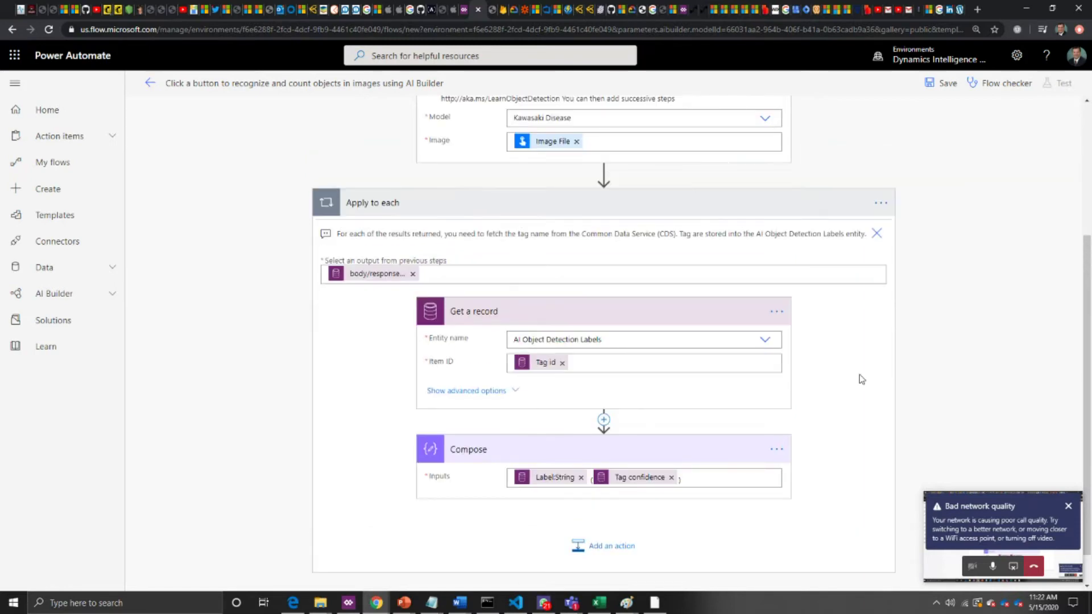
scroll(862, 380, "up", 4)
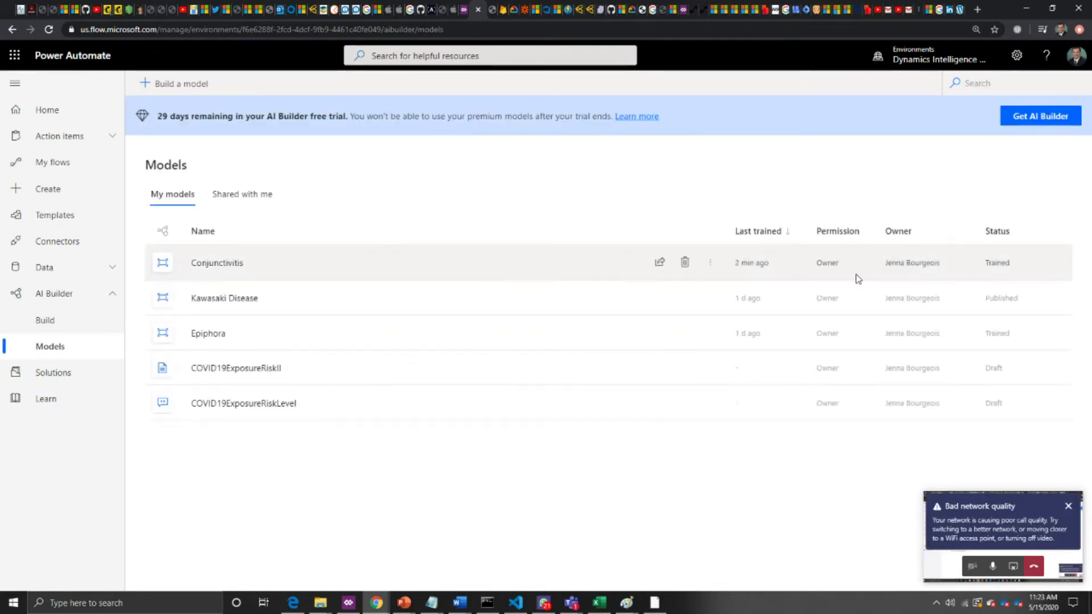
Open the Conjunctivitis model and quick test it with the 2018-Tomboy-Fashion-Trend-For-Women image from the Pictures folder
left_click(217, 265)
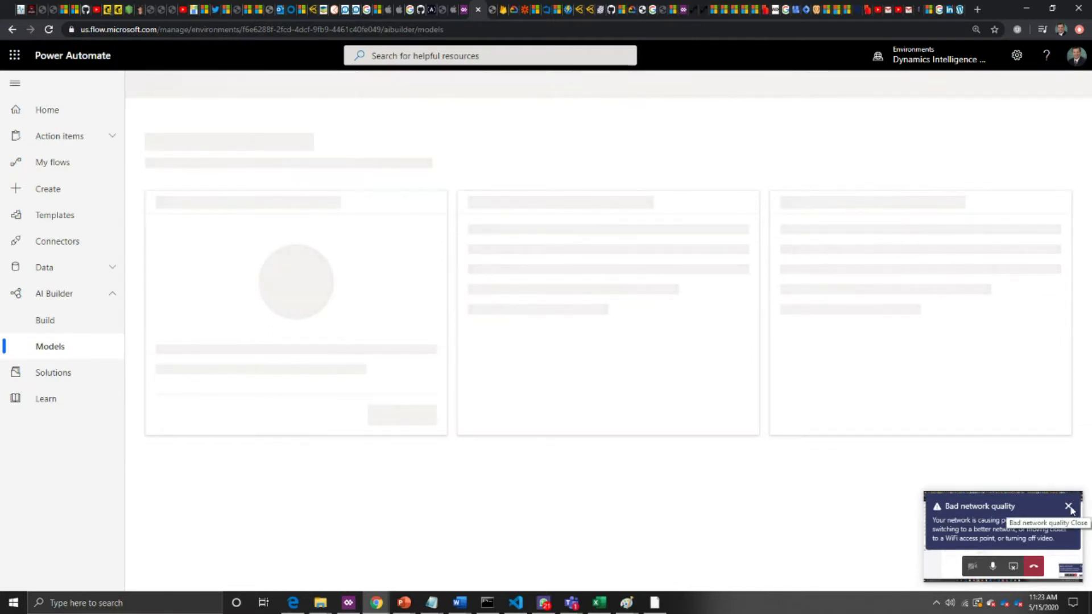
left_click(1068, 507)
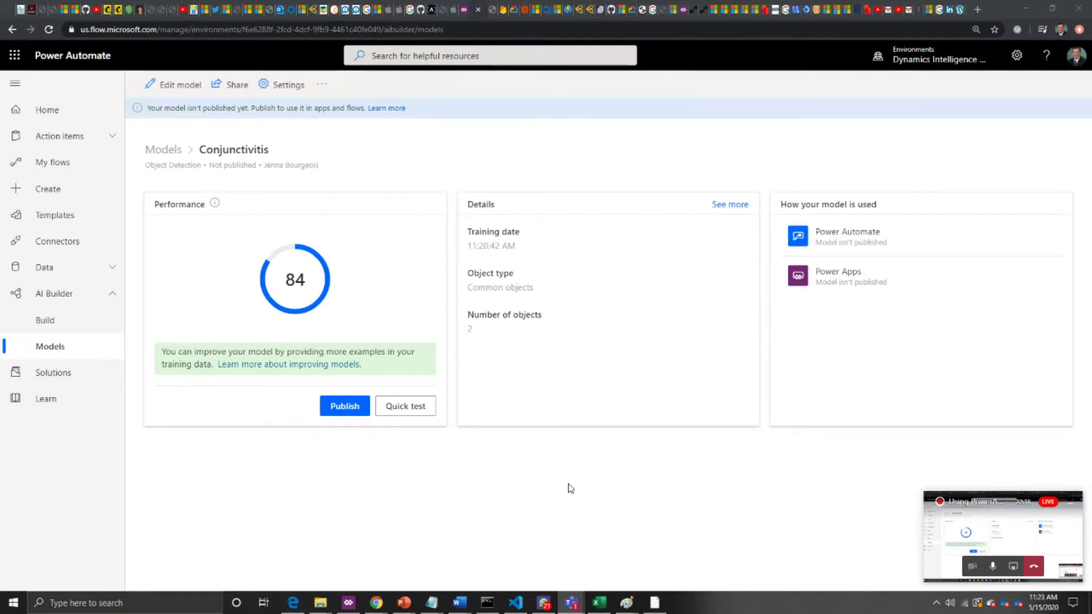
left_click(405, 410)
left_click(589, 425)
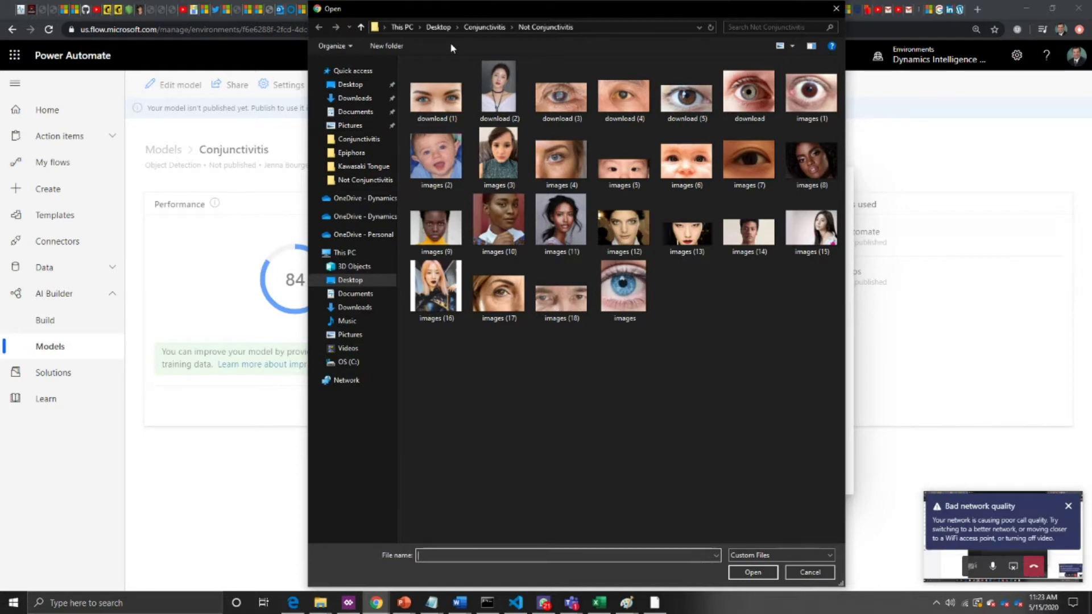
left_click(352, 335)
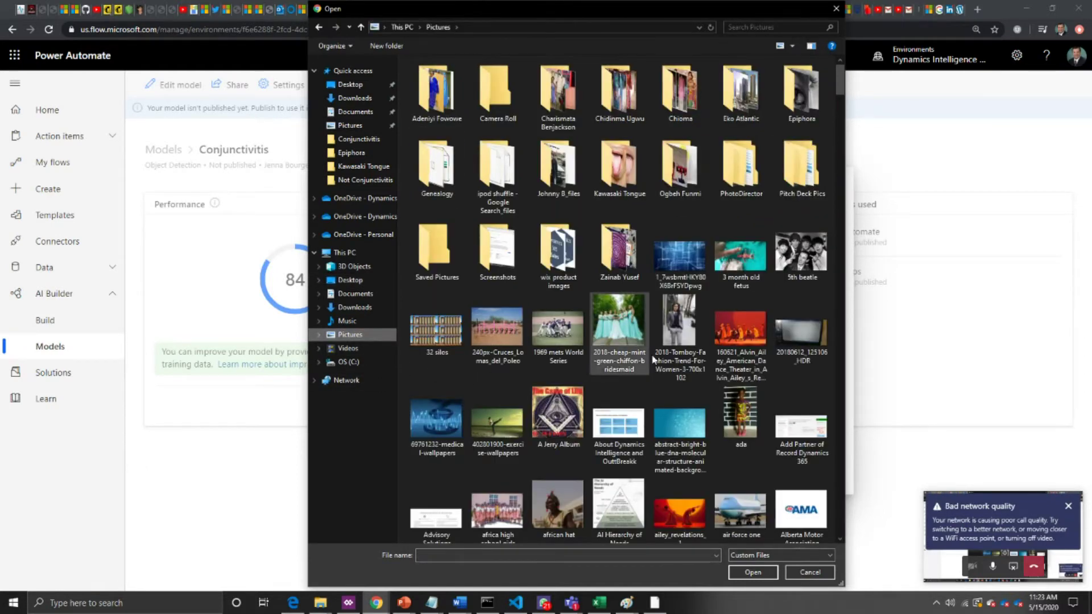
left_click(681, 330)
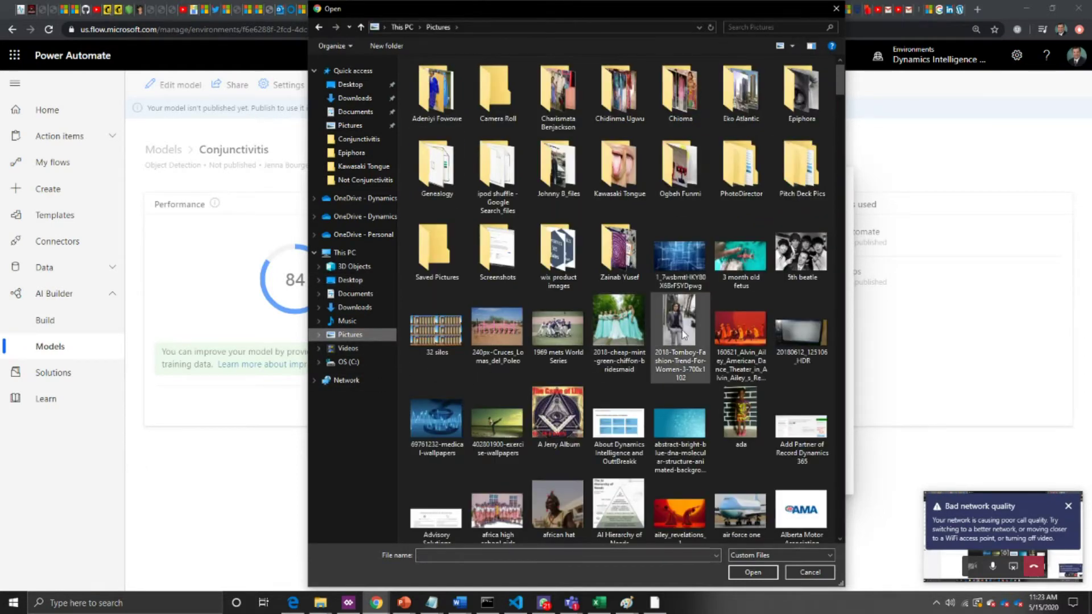
left_click(752, 572)
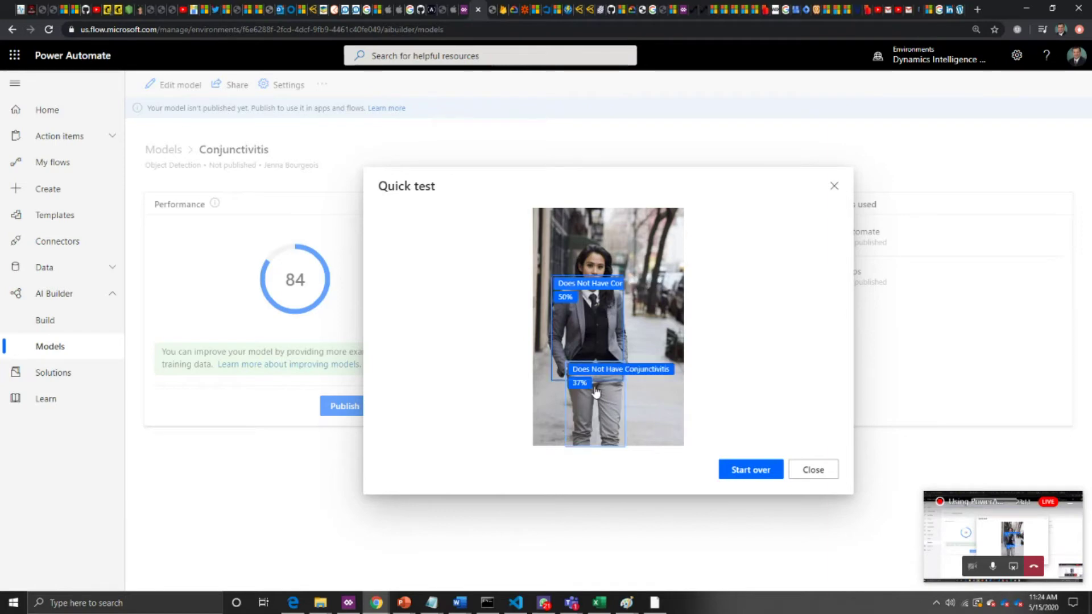
left_click(813, 469)
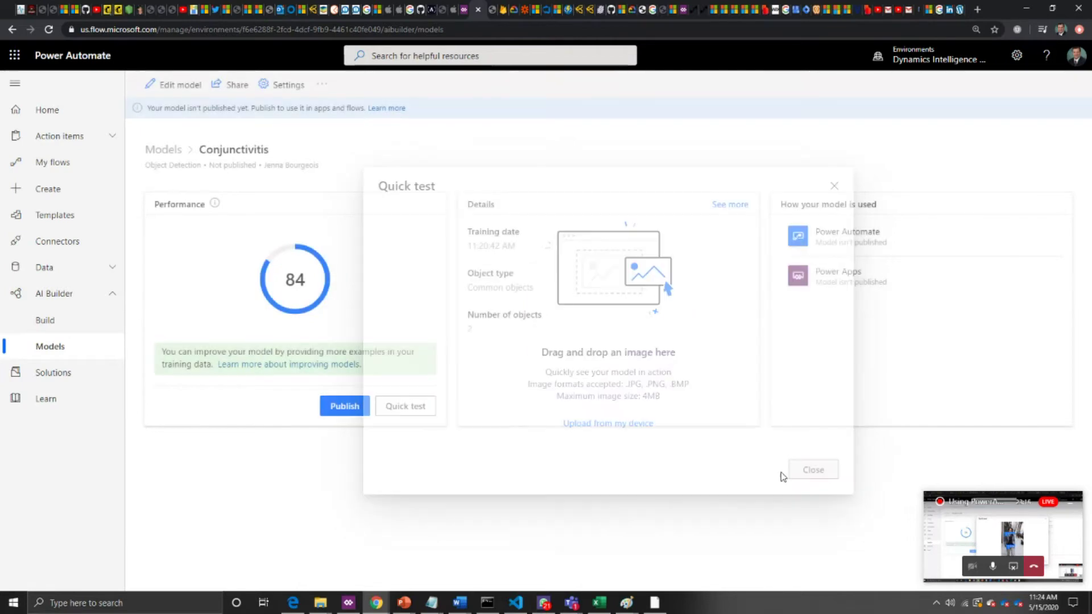
Run another quick test of the Conjunctivitis model on the "5th beatle" group photo and close the test
left_click(424, 414)
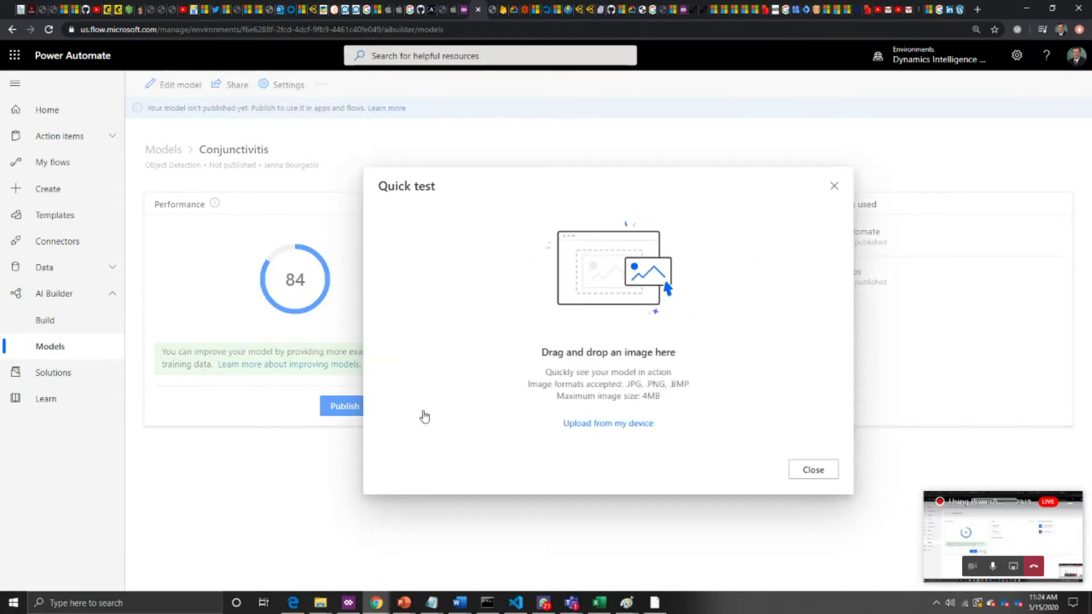
left_click(600, 425)
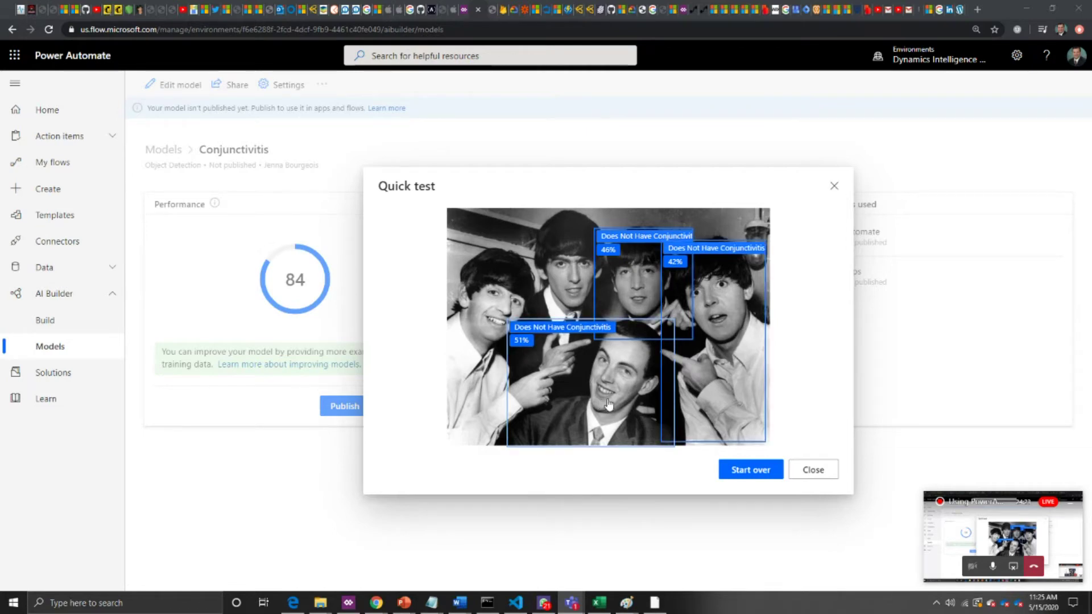
left_click(819, 475)
Quick test the Conjunctivitis model with the "Face API - Identification" image from the Pictures folder
left_click(414, 408)
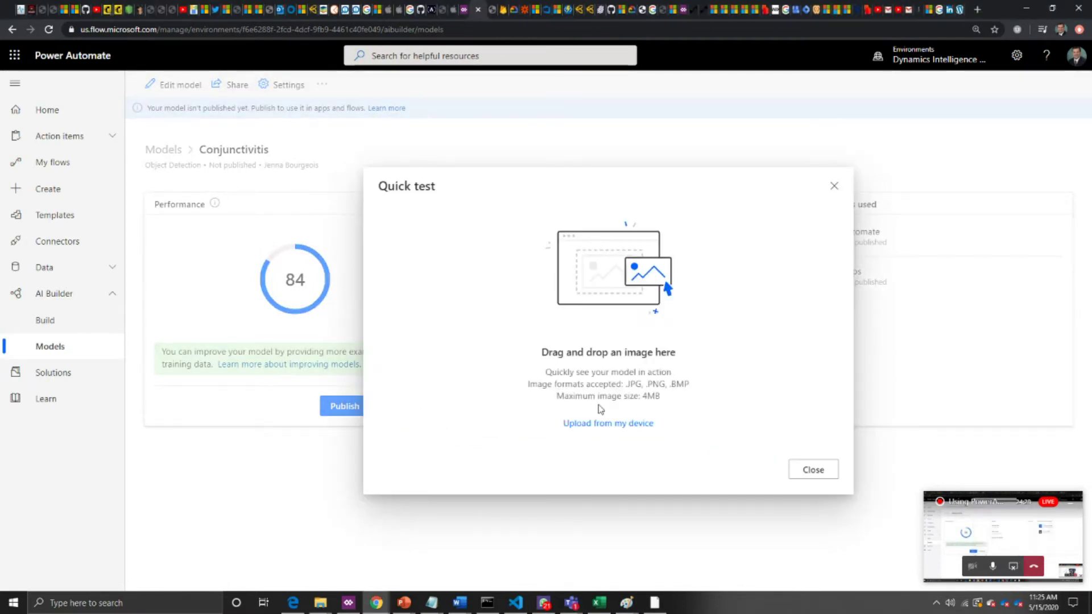
left_click(599, 425)
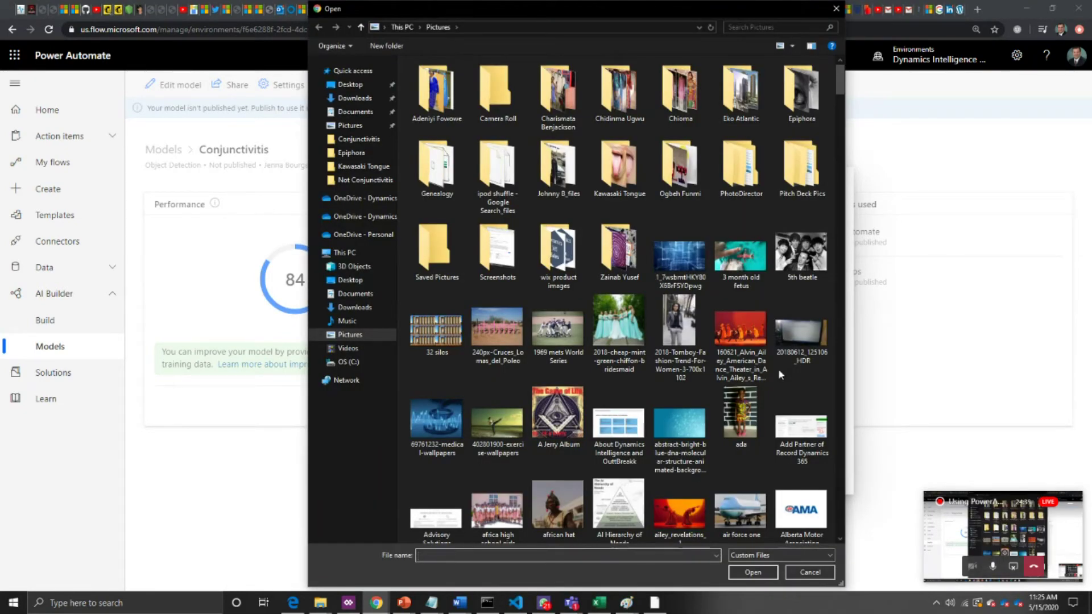
scroll(777, 369, "down", 20)
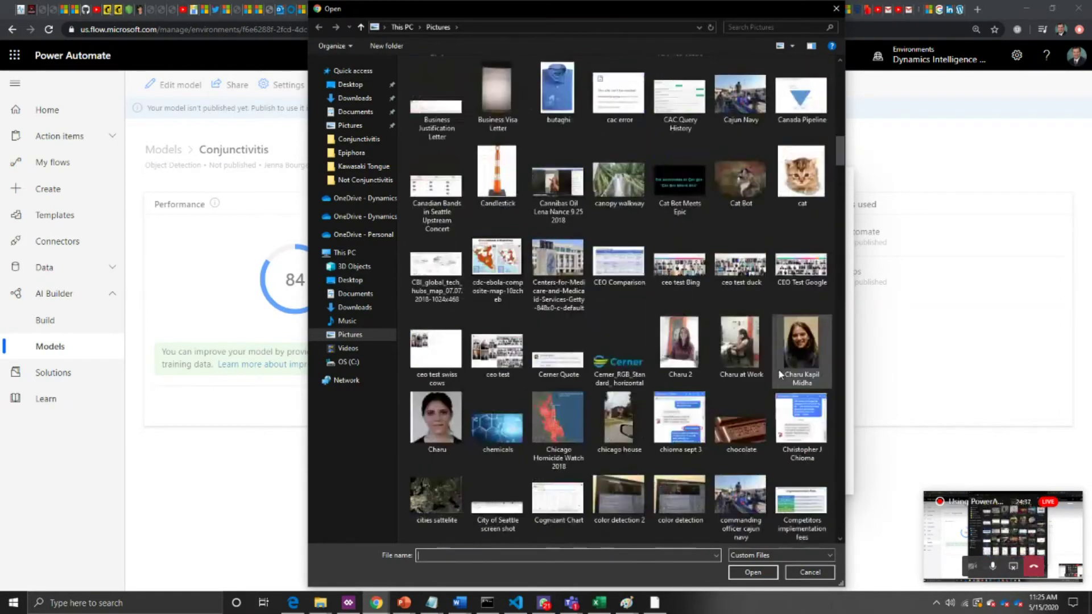
scroll(778, 368, "down", 10)
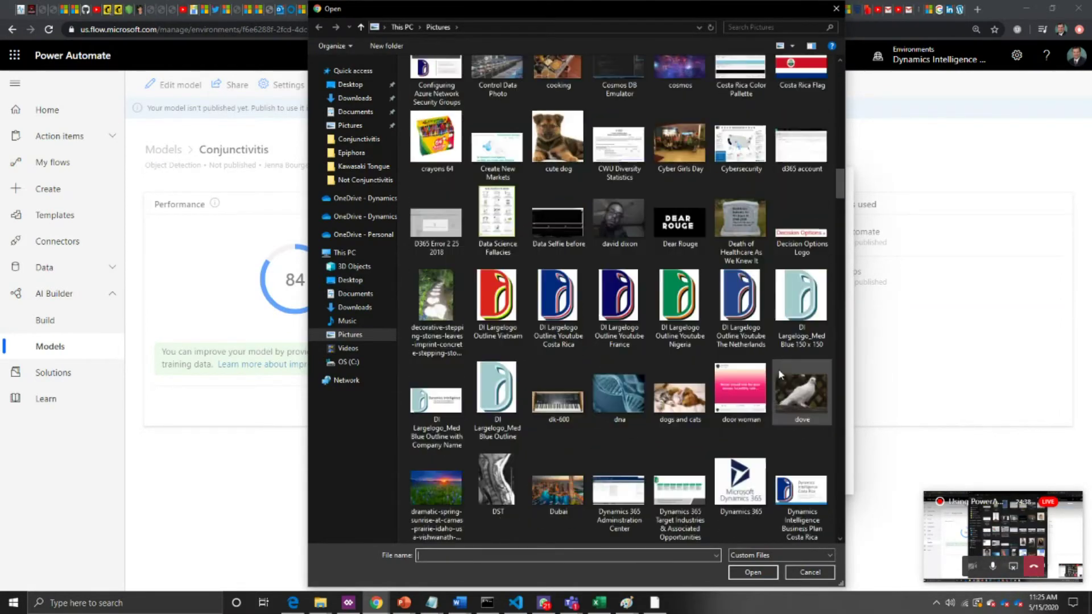
scroll(778, 368, "down", 5)
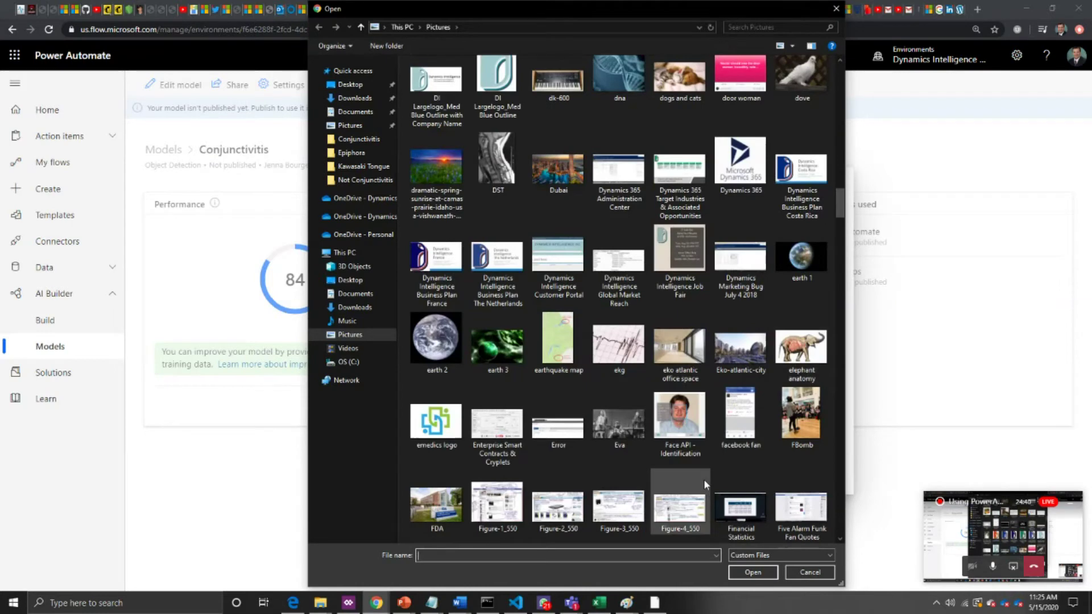
left_click(686, 434)
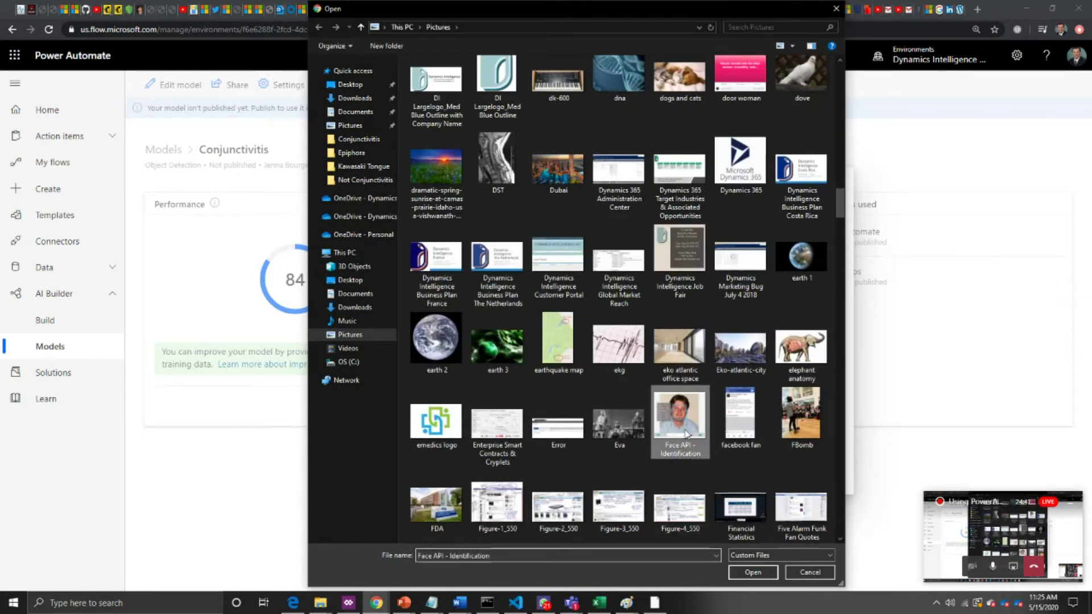
double_click(686, 435)
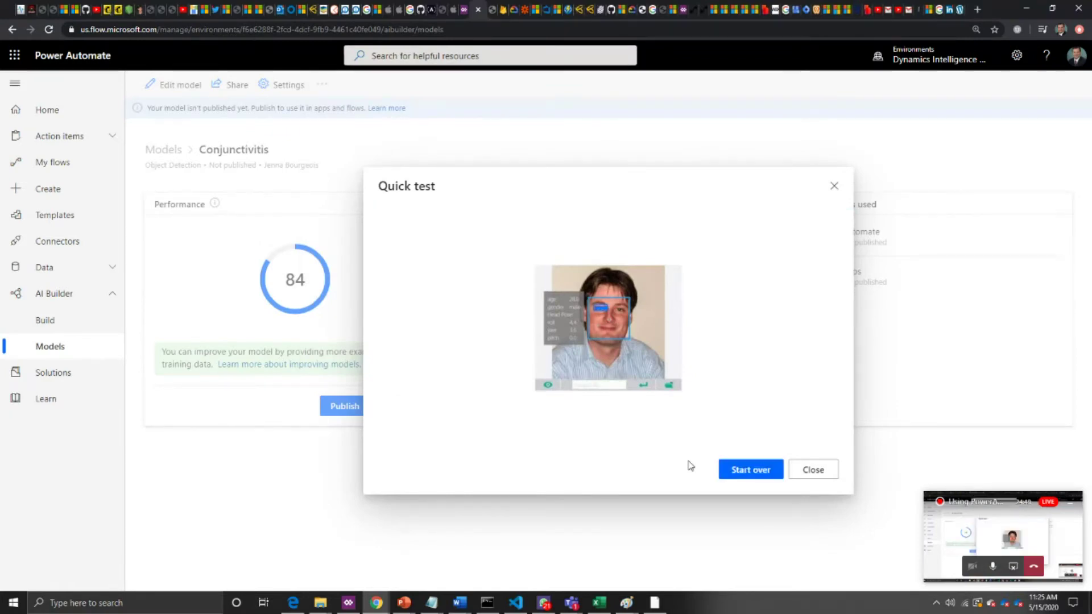
Close the quick test and open the documentation on improving models to examine its guidance on data quantity and data balance
mouse_move(598, 314)
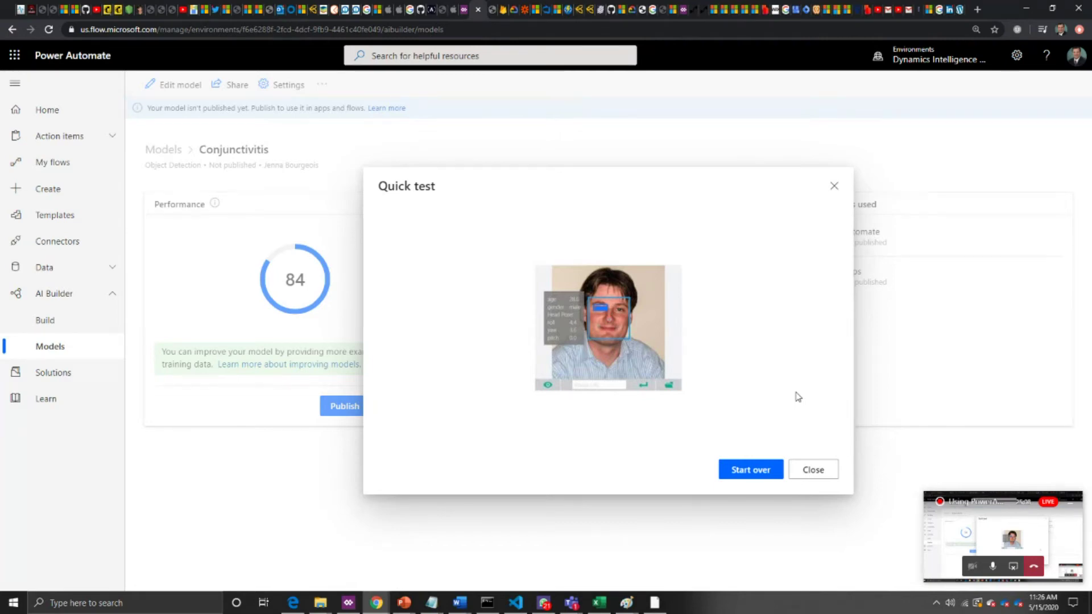
left_click(813, 470)
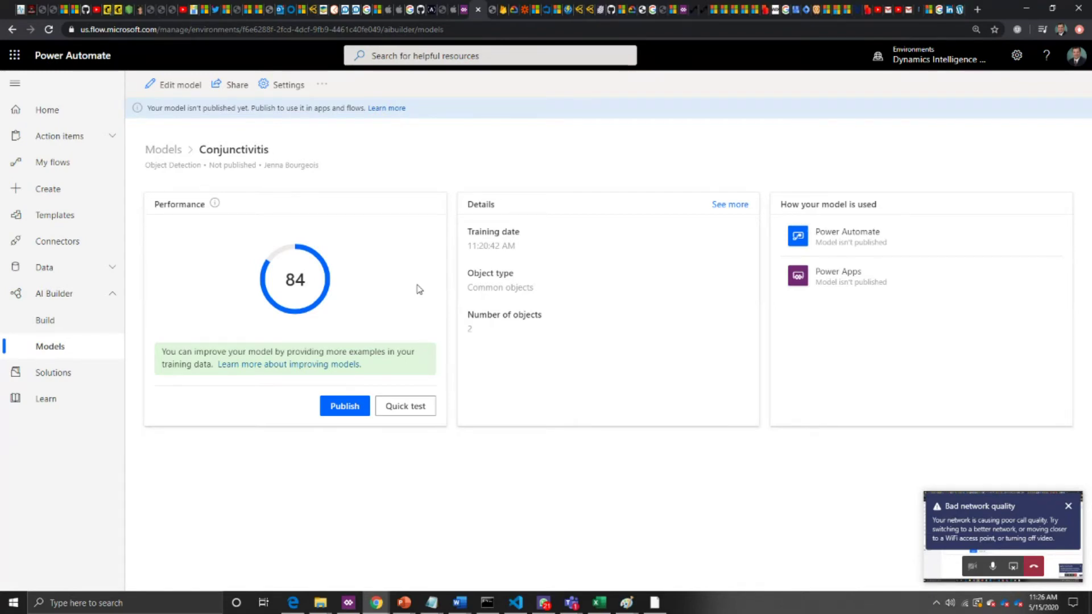
left_click(310, 371)
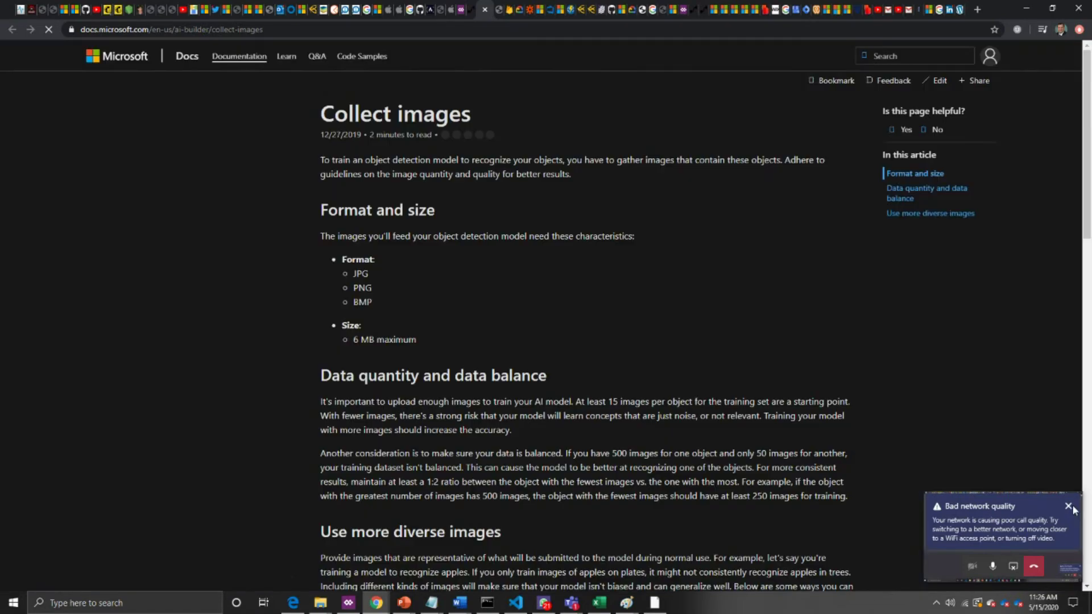
left_click(1069, 504)
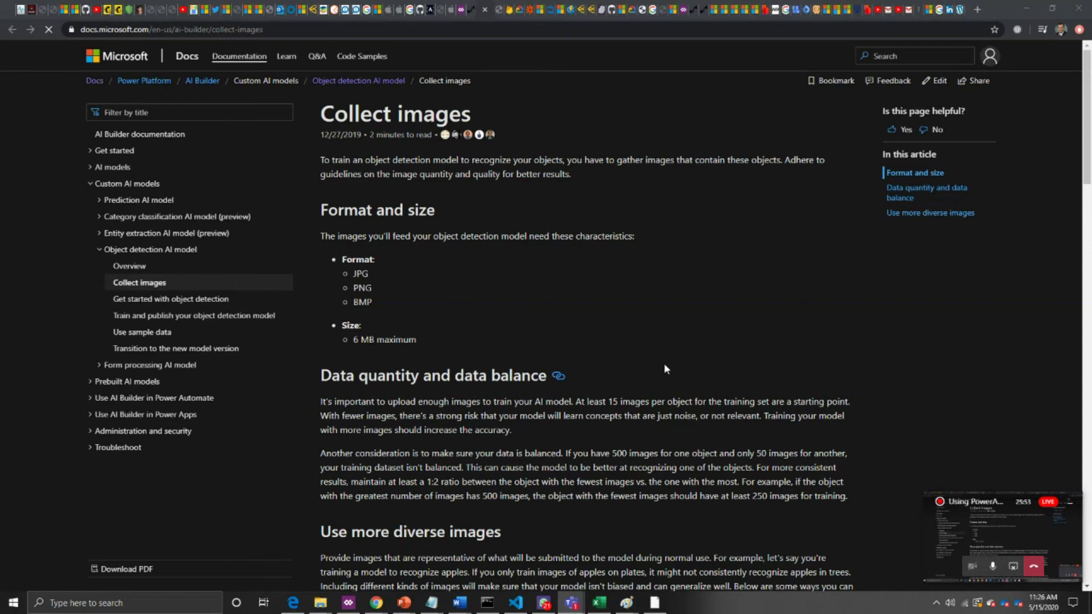
scroll(664, 368, "down", 3)
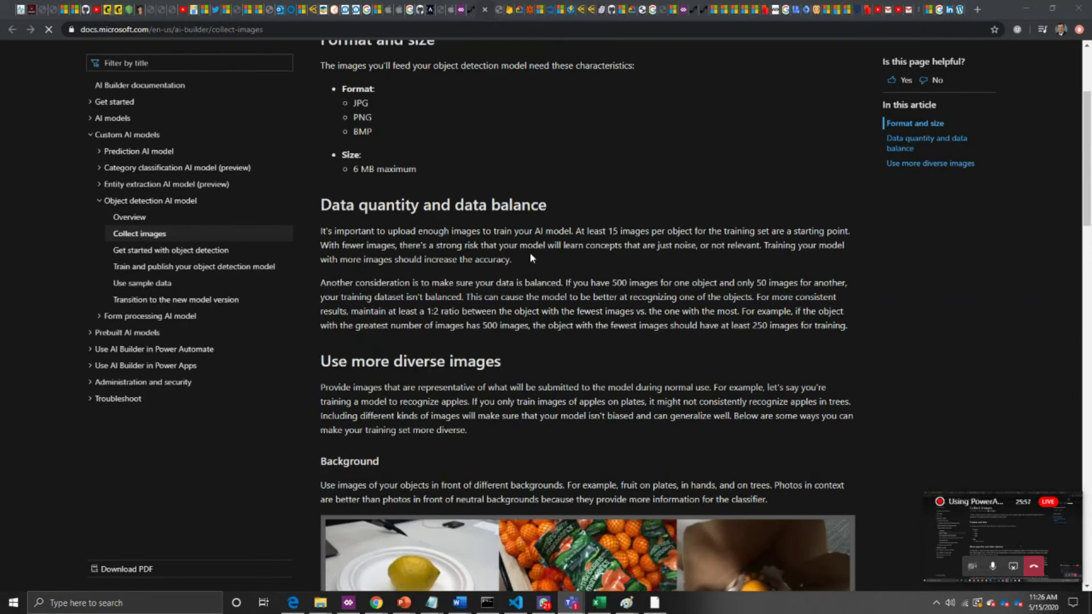
left_click_drag(607, 231, 651, 231)
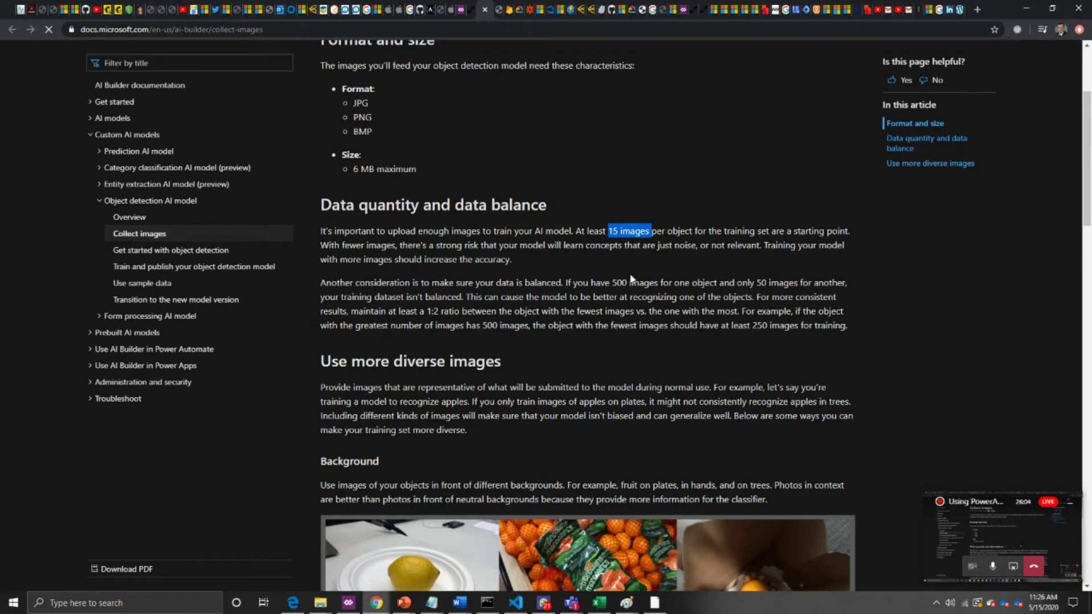
left_click_drag(612, 283, 658, 282)
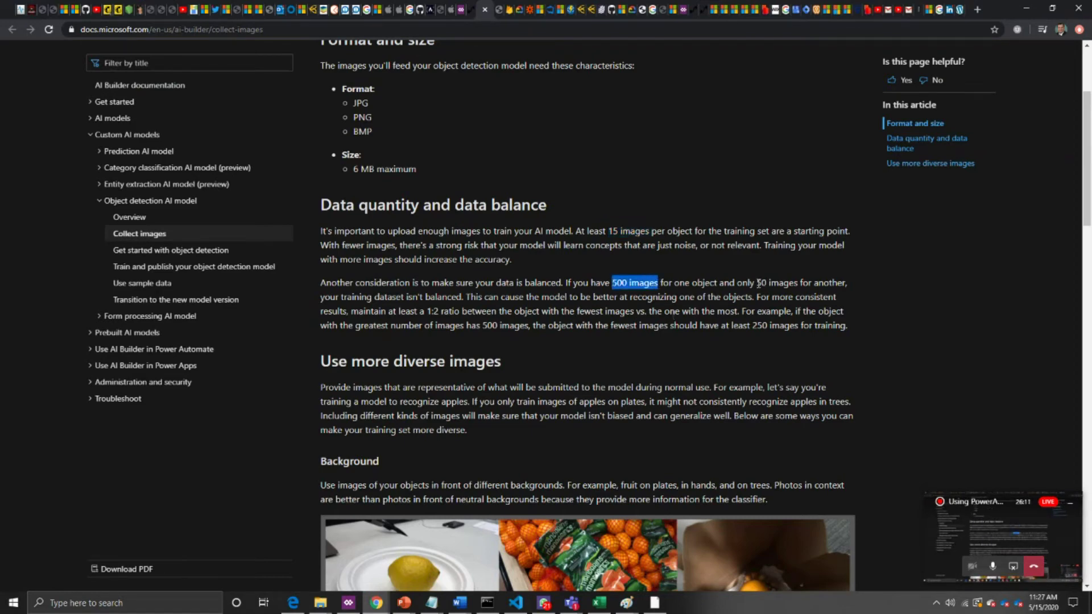
left_click_drag(756, 282, 769, 282)
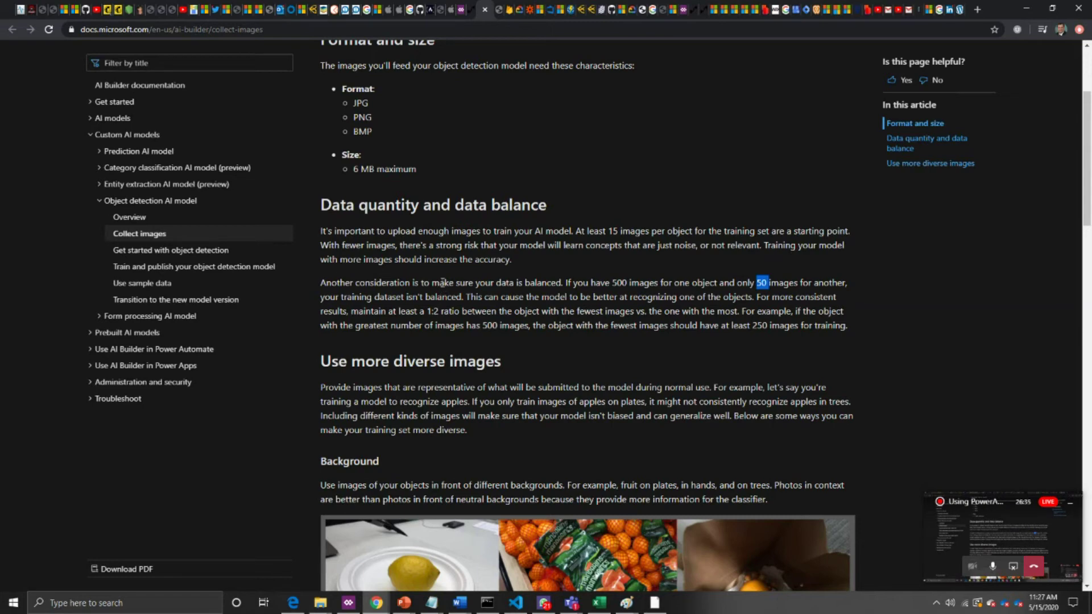
Switch to the Power Apps page, dismiss the usage options for the Kawasaki Disease model, and open the Conjunctivitis model
left_click(462, 10)
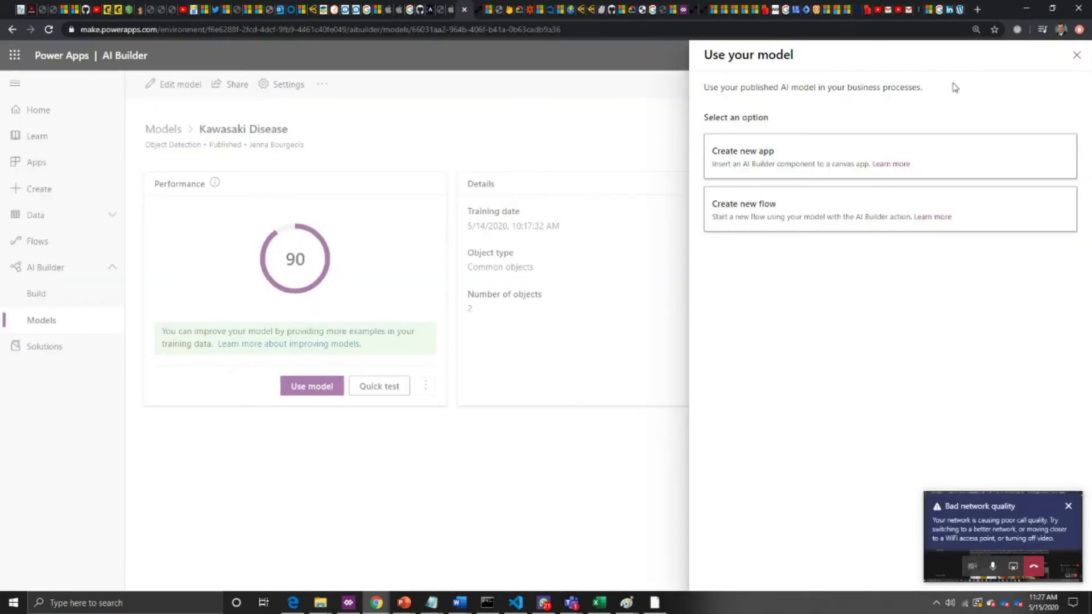
left_click(1075, 55)
left_click(50, 319)
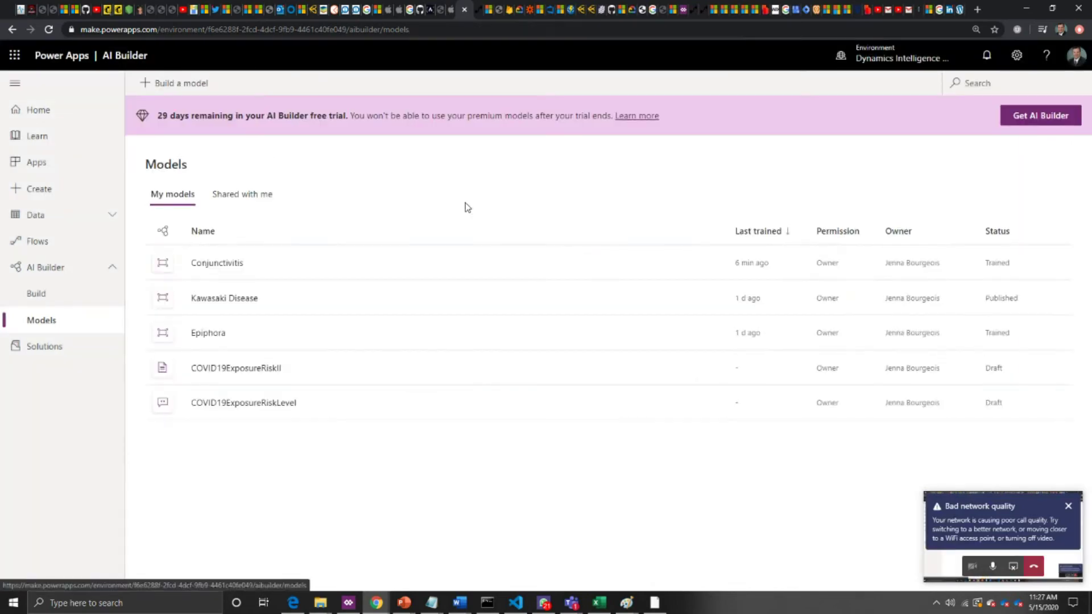
left_click(226, 271)
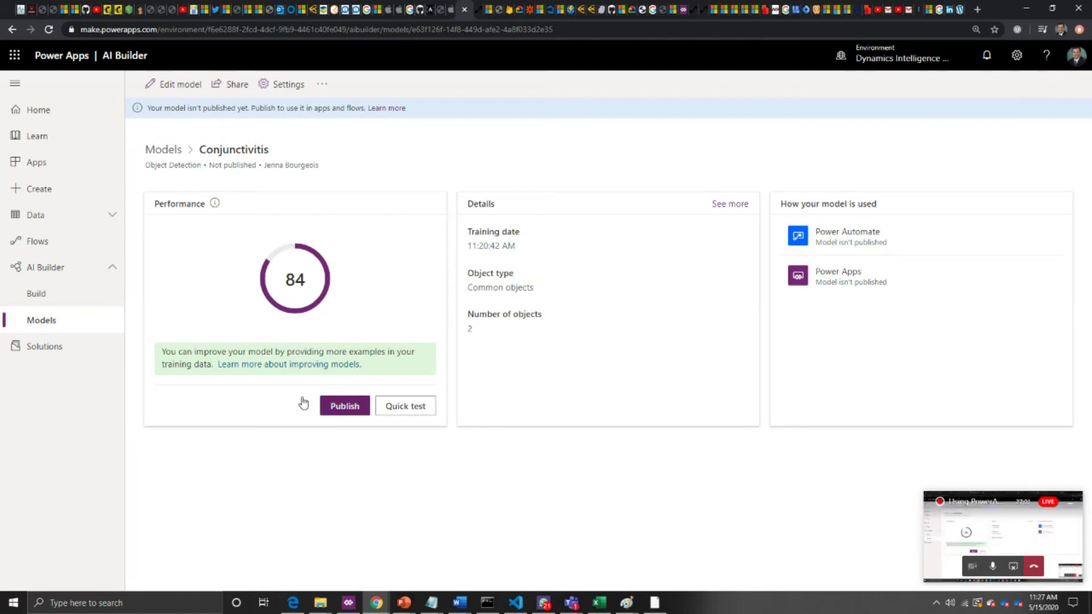
Reopen the Conjunctivitis model from the models list and publish it
left_click(43, 297)
left_click(60, 320)
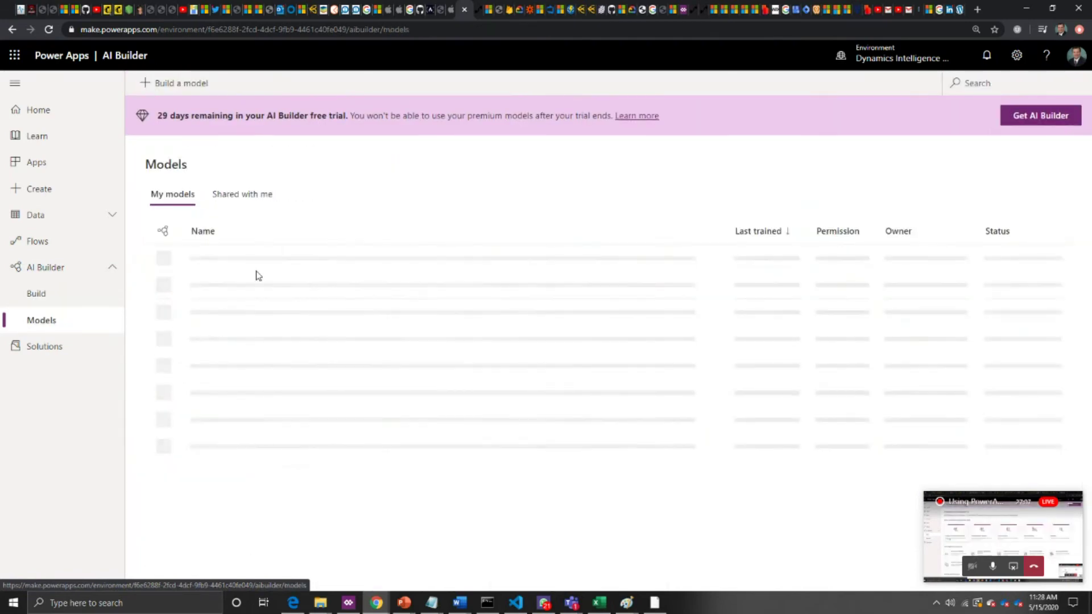
left_click(238, 271)
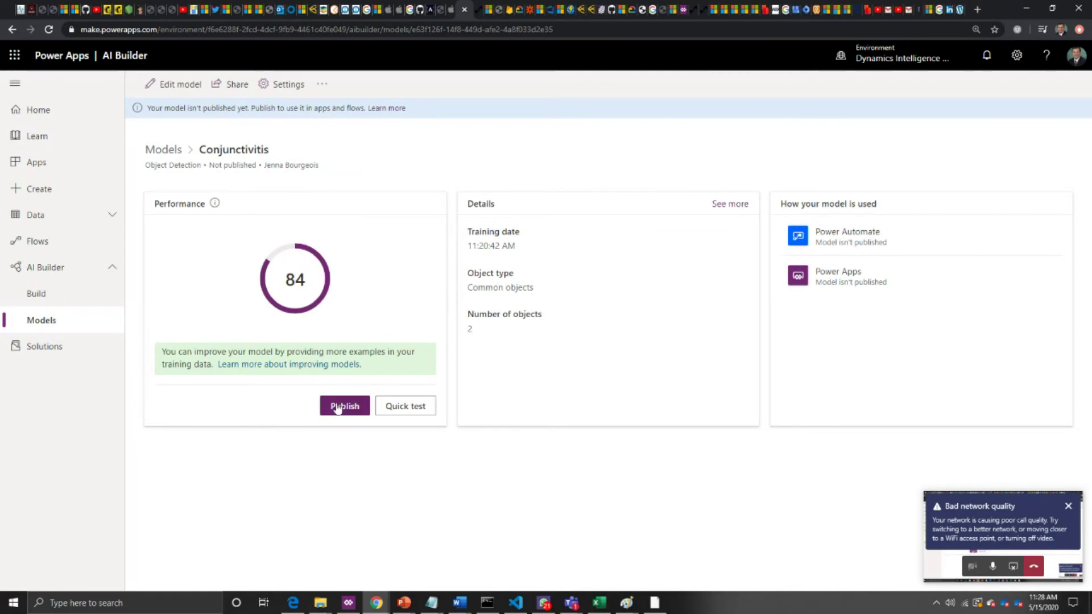
left_click(337, 407)
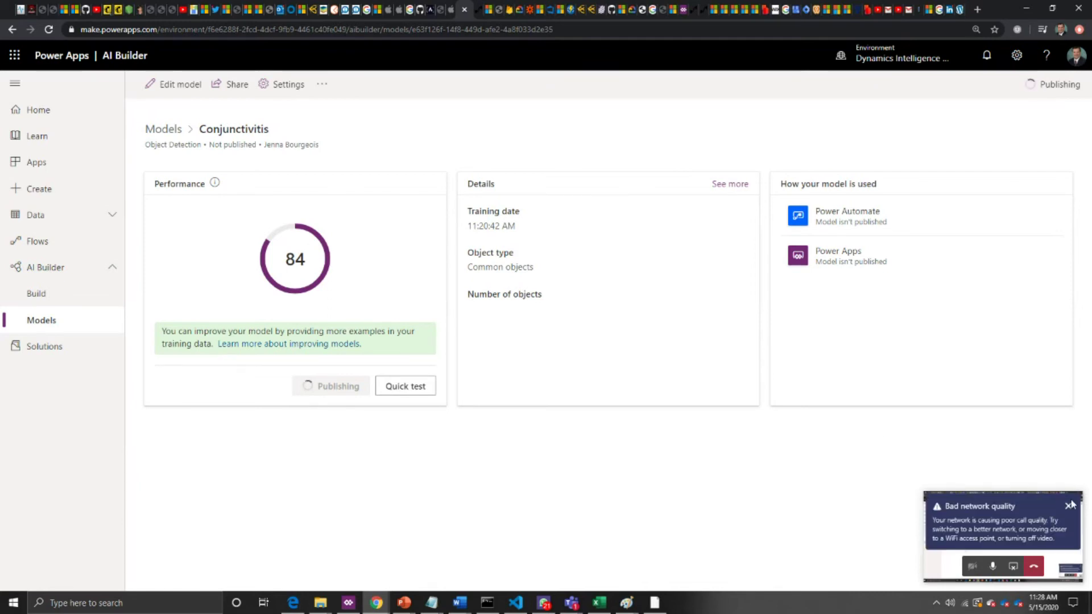
left_click(1071, 505)
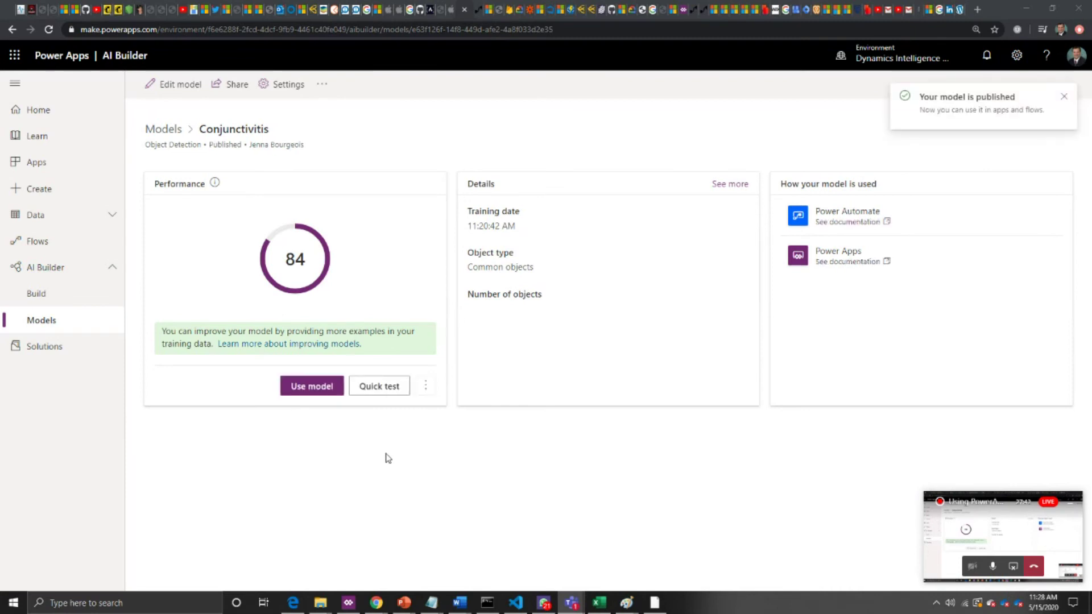
Edit the Conjunctivitis model and advance through its domain, object names and example images to the image tagging stage
left_click(169, 85)
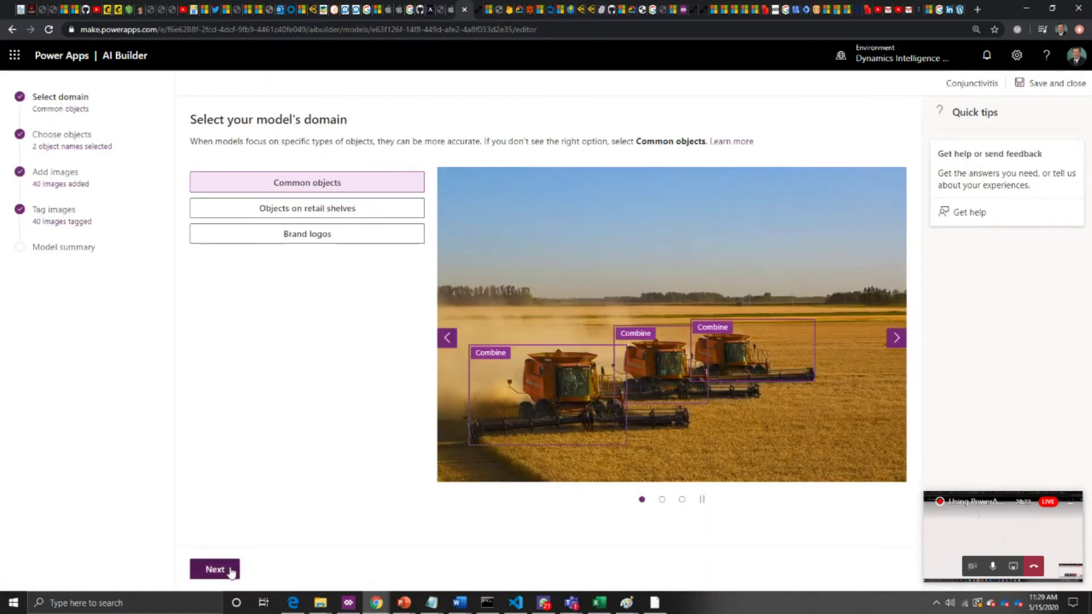
left_click(231, 570)
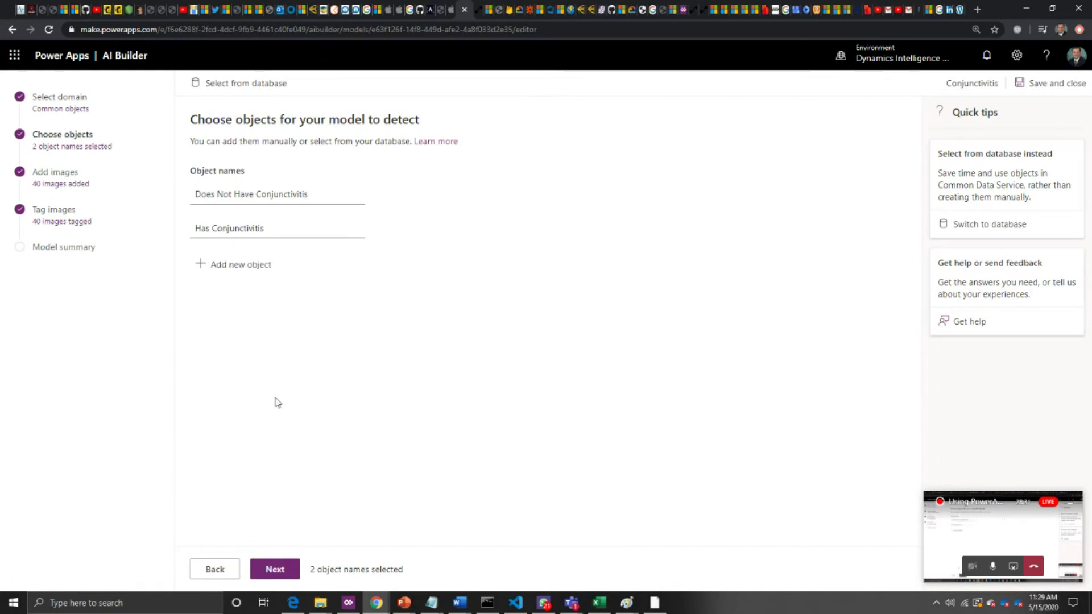
left_click(282, 573)
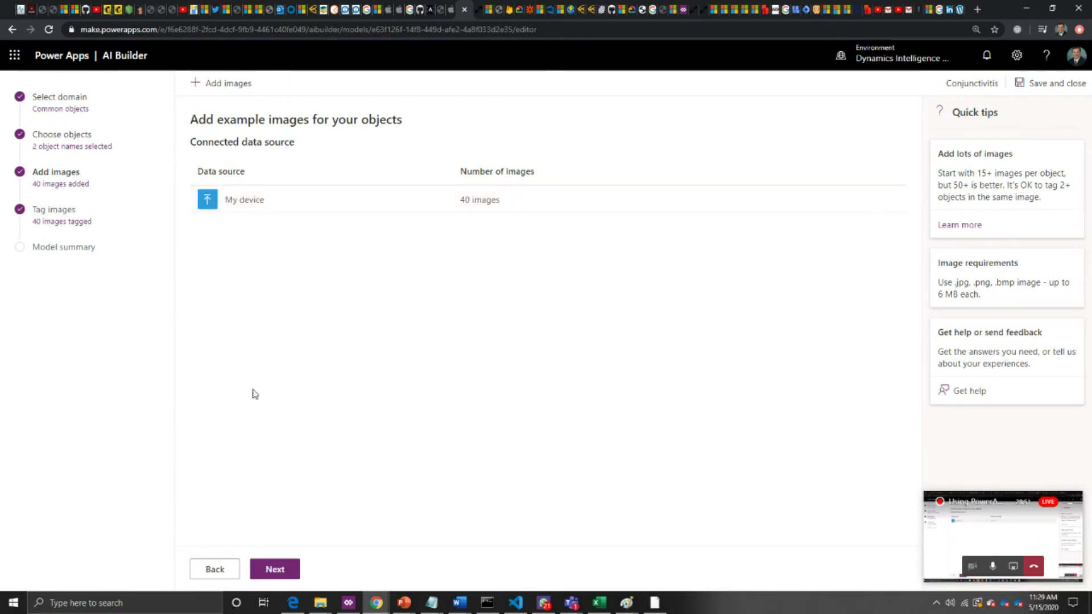
left_click(285, 569)
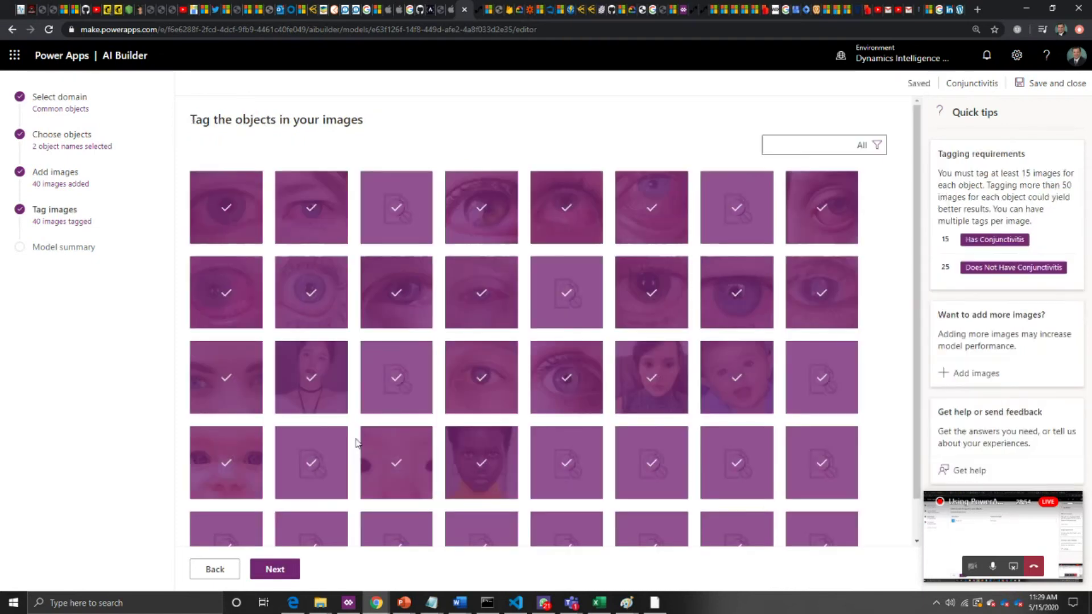
scroll(590, 399, "down", 1)
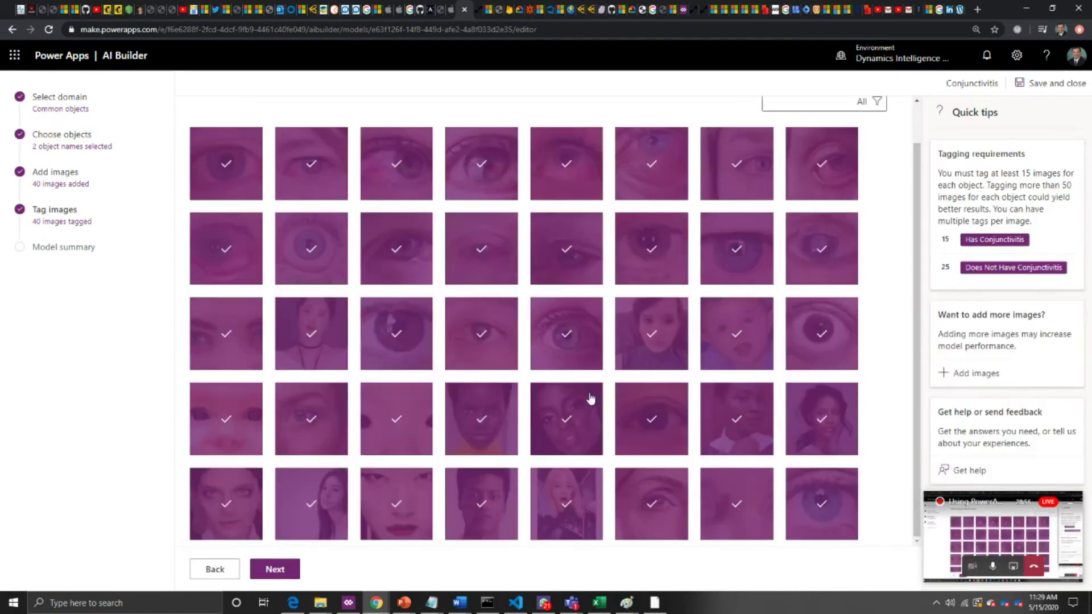
Open image 10 of the tagged images and shrink its Has Conjunctivitis box more tightly around the eye
left_click(310, 260)
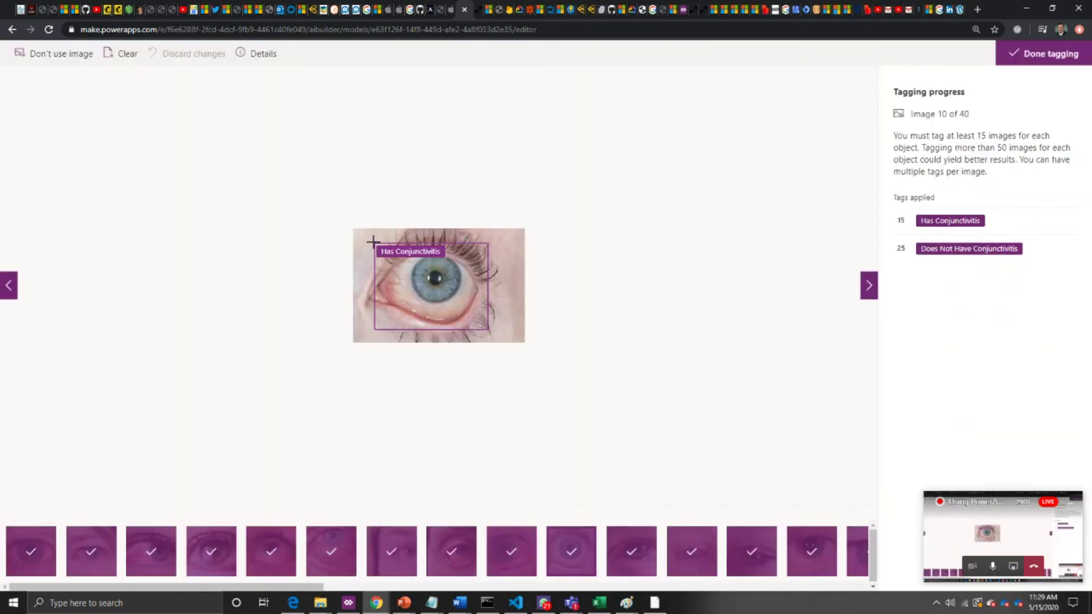
left_click_drag(372, 242, 393, 259)
left_click(366, 336)
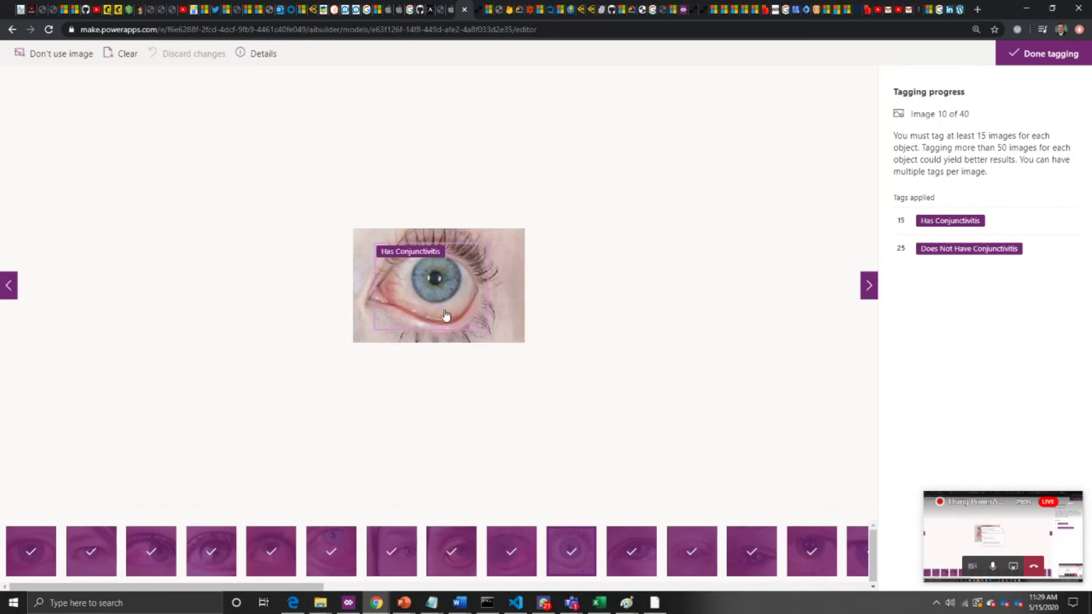
left_click(481, 327)
left_click_drag(481, 326, 481, 320)
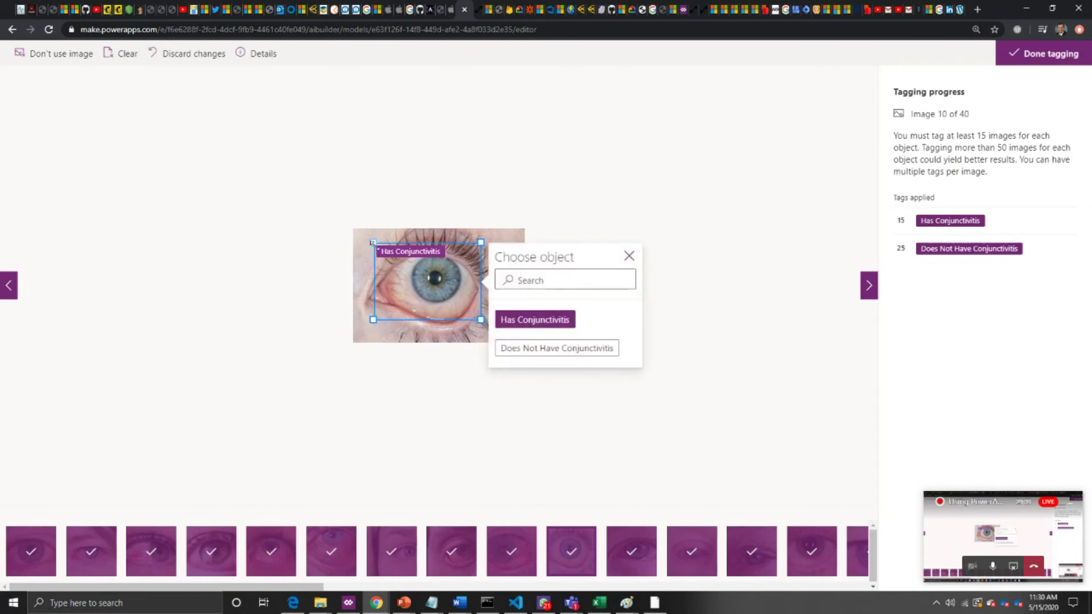
left_click_drag(373, 242, 375, 253)
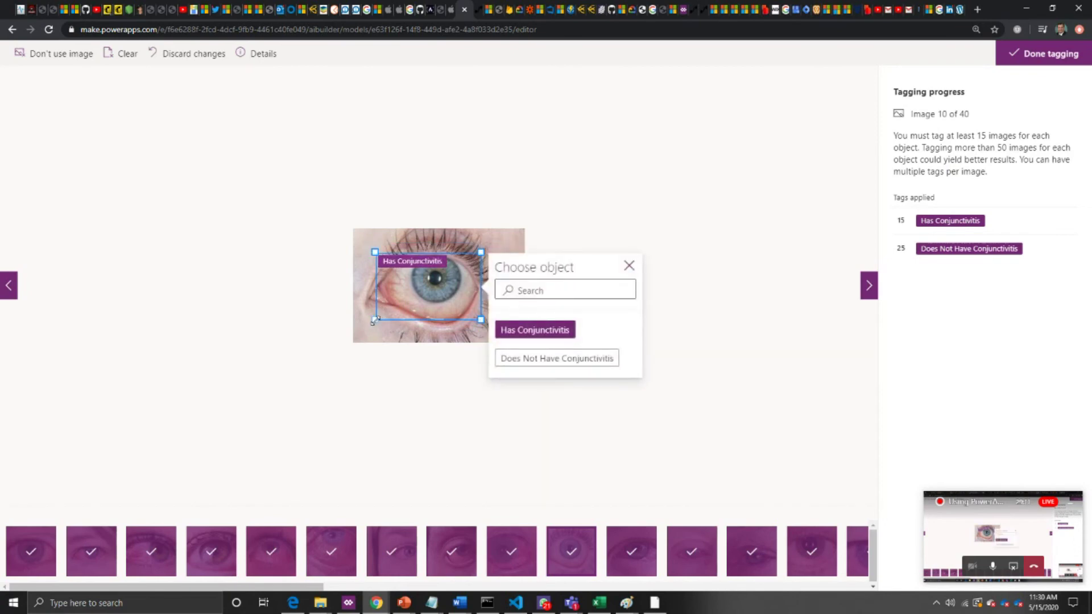
left_click_drag(373, 320, 387, 319)
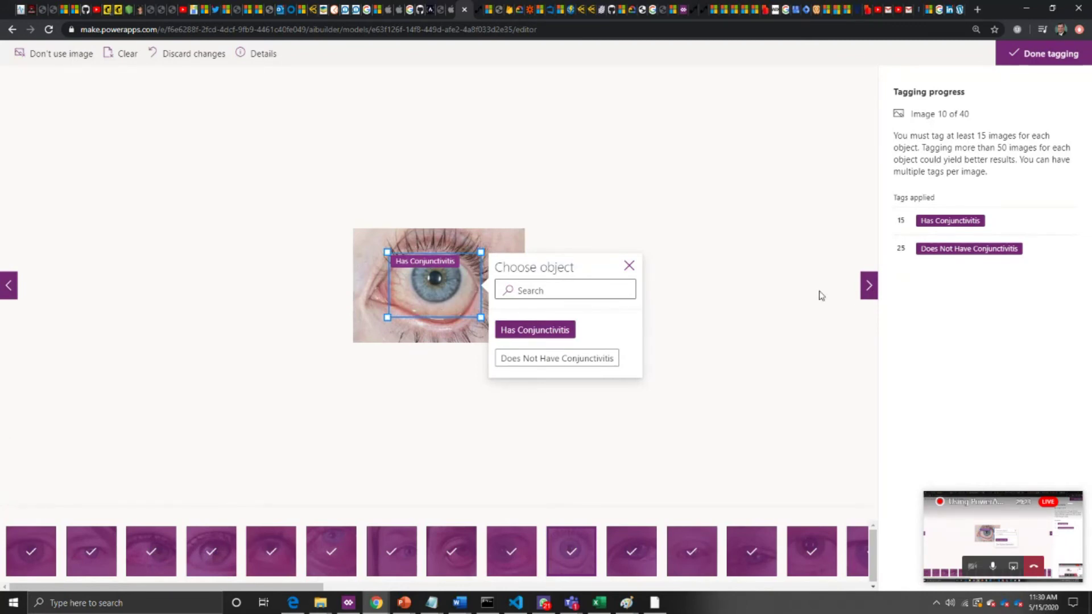
Advance to image 14 and pull in the lower-right corner of its Has Conjunctivitis box closer to the eye
left_click(868, 286)
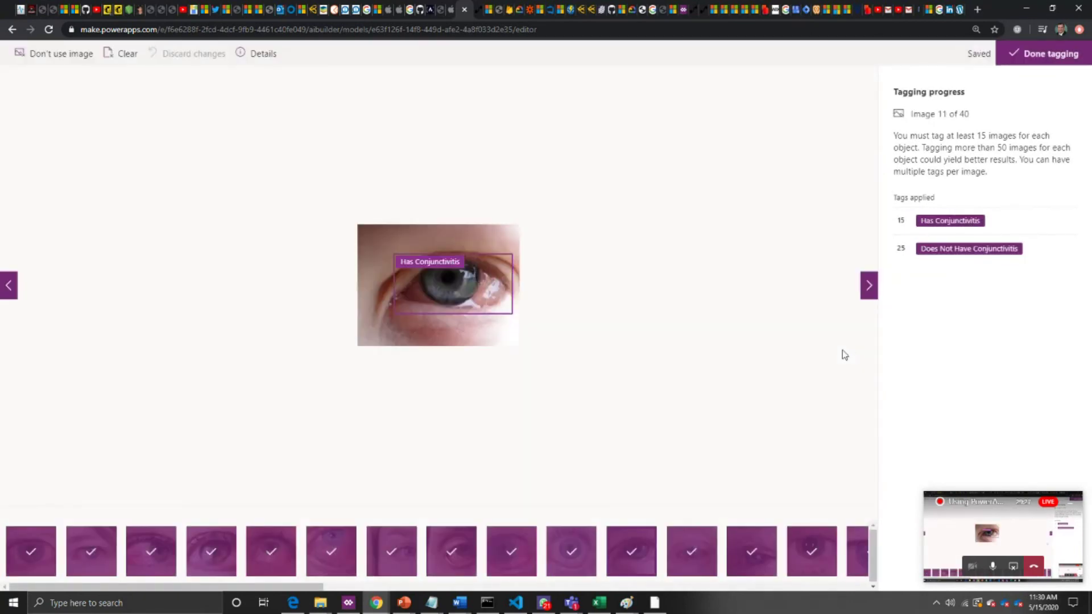
left_click(870, 289)
left_click(870, 290)
left_click(870, 289)
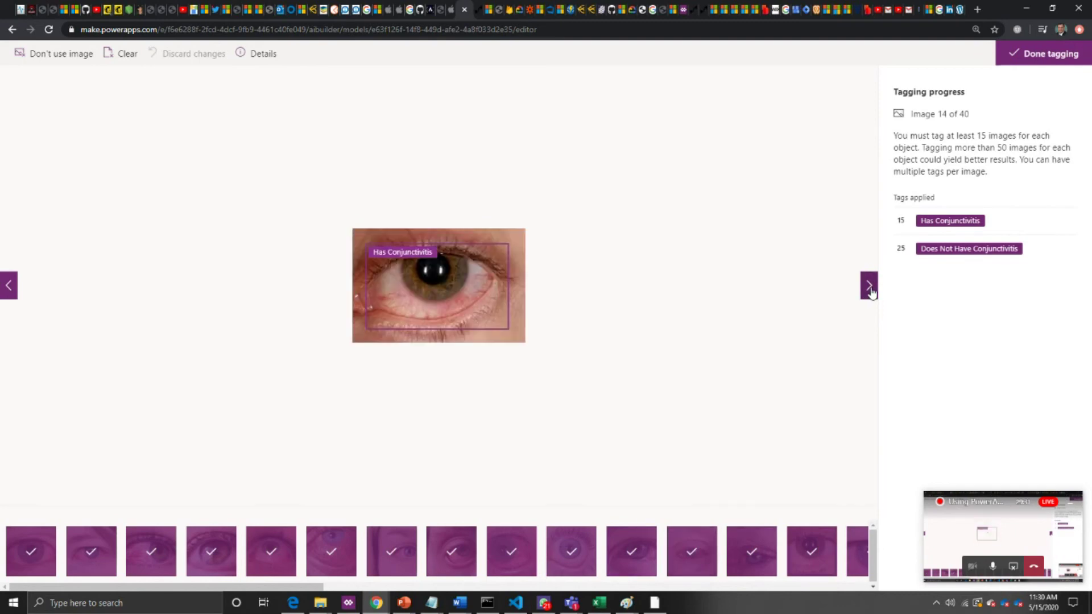
left_click(445, 329)
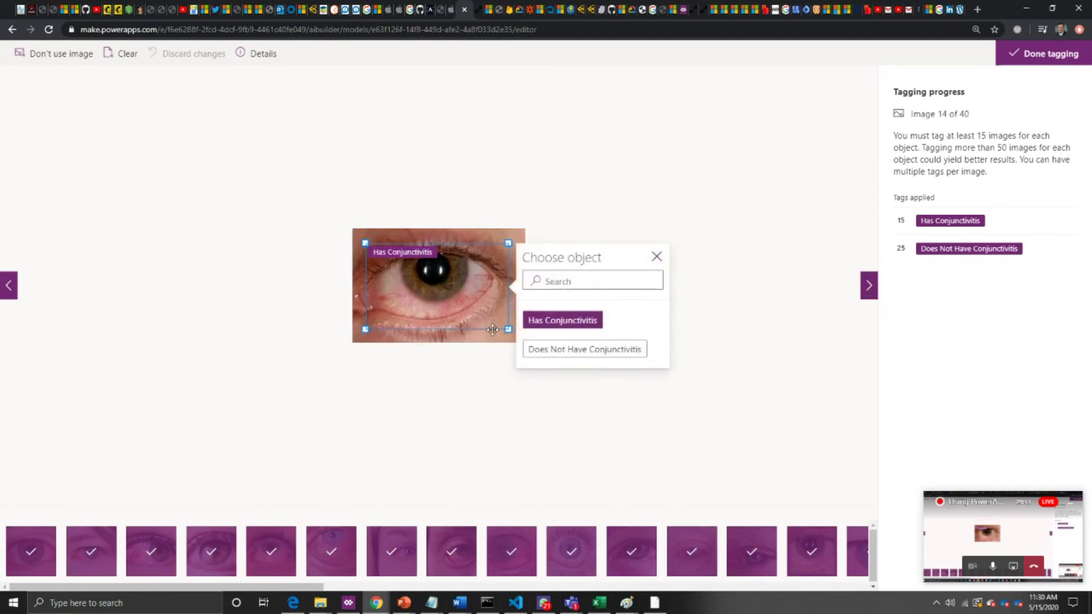
left_click(508, 330)
left_click_drag(507, 329, 497, 316)
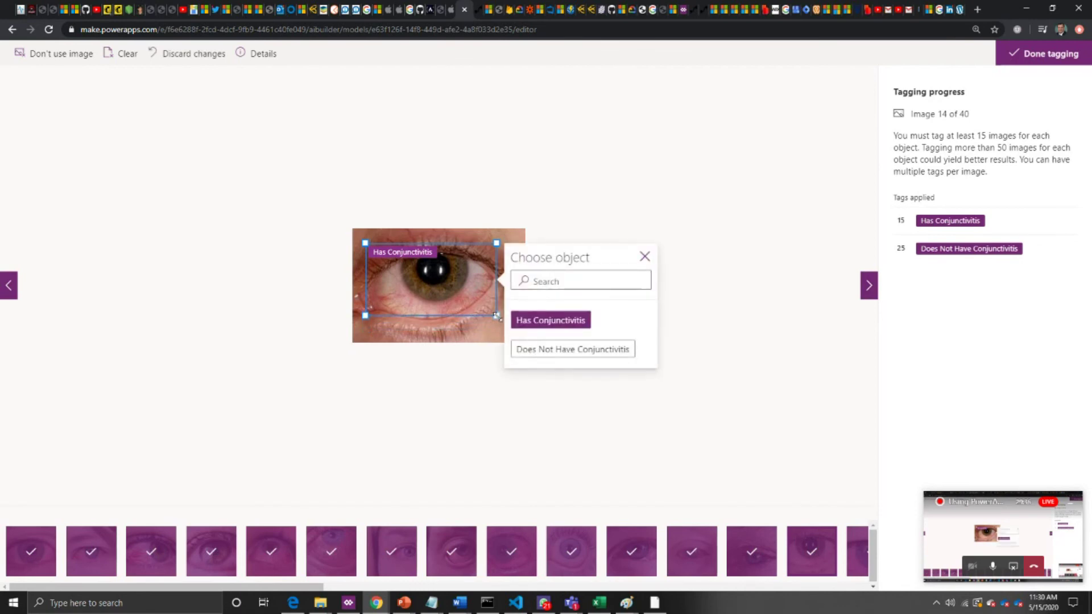
On image 15, narrow the Has Conjunctivitis box from both upper corners to fit the eye
left_click(870, 288)
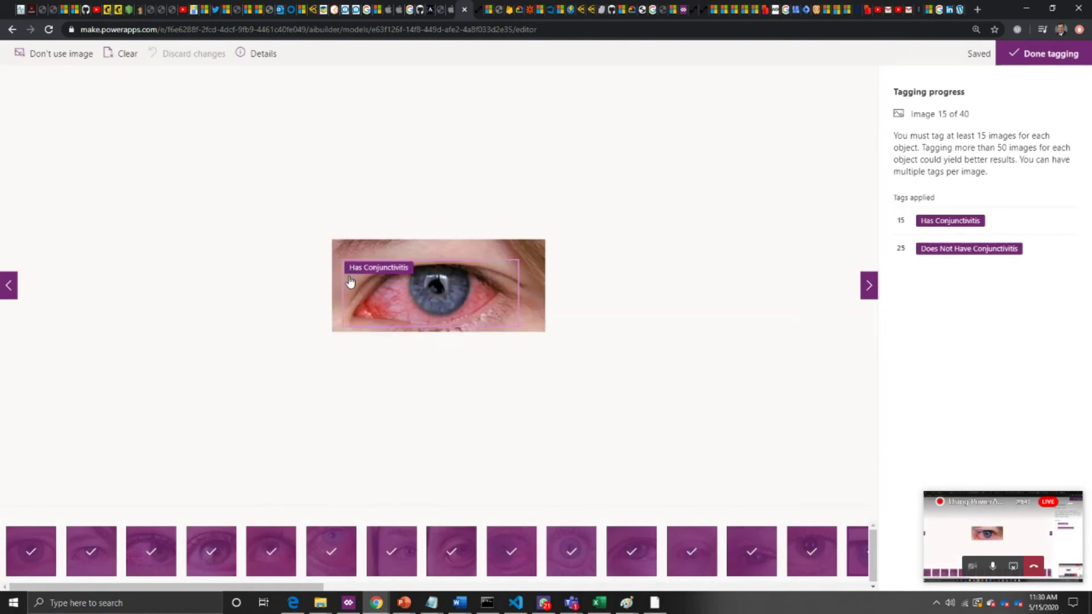
left_click(350, 281)
left_click_drag(340, 260, 352, 263)
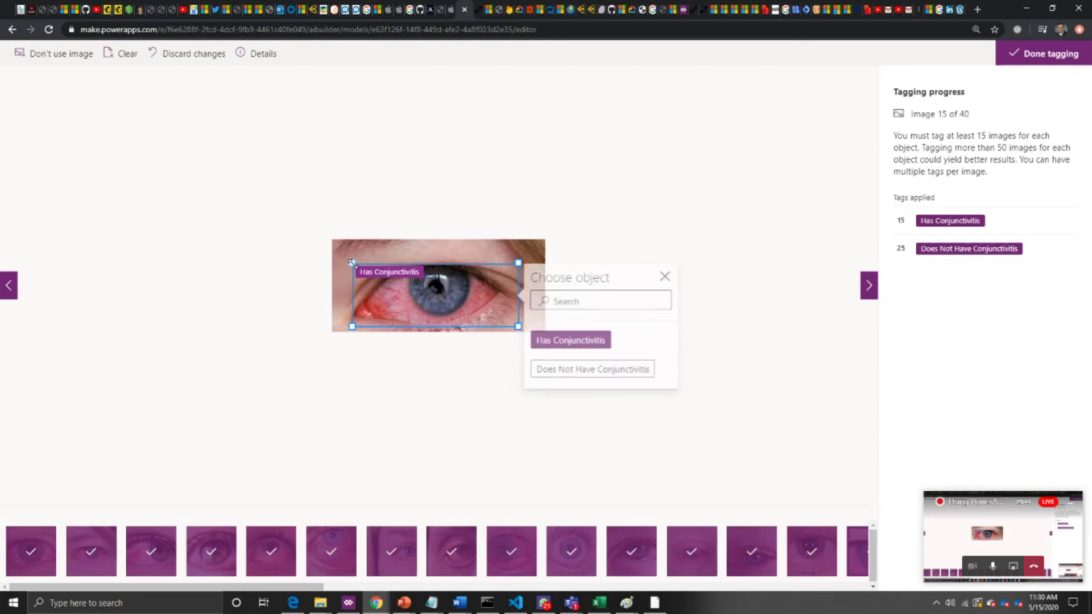
left_click_drag(518, 263, 500, 264)
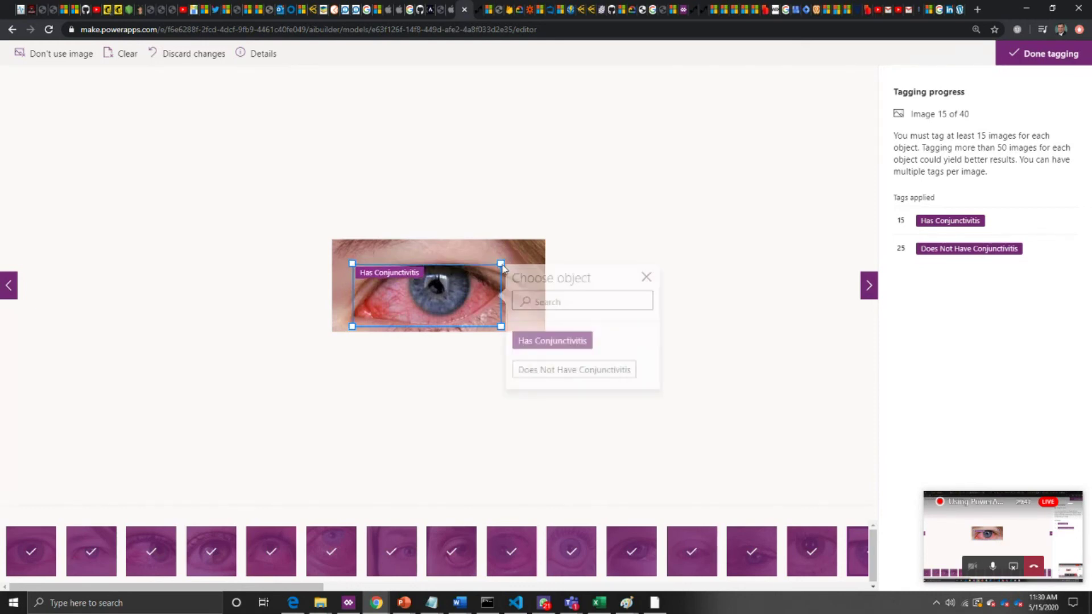
On image 16, tighten the Does Not Have Conjunctivitis box around the eye from its lower-right and upper-left corners
left_click(868, 287)
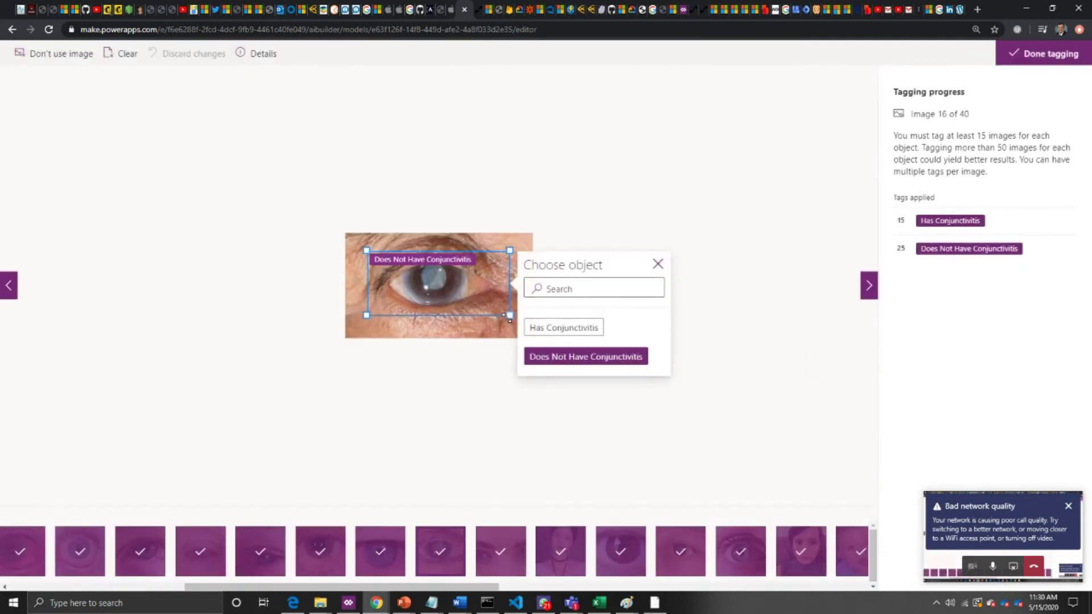
left_click_drag(509, 315, 496, 309)
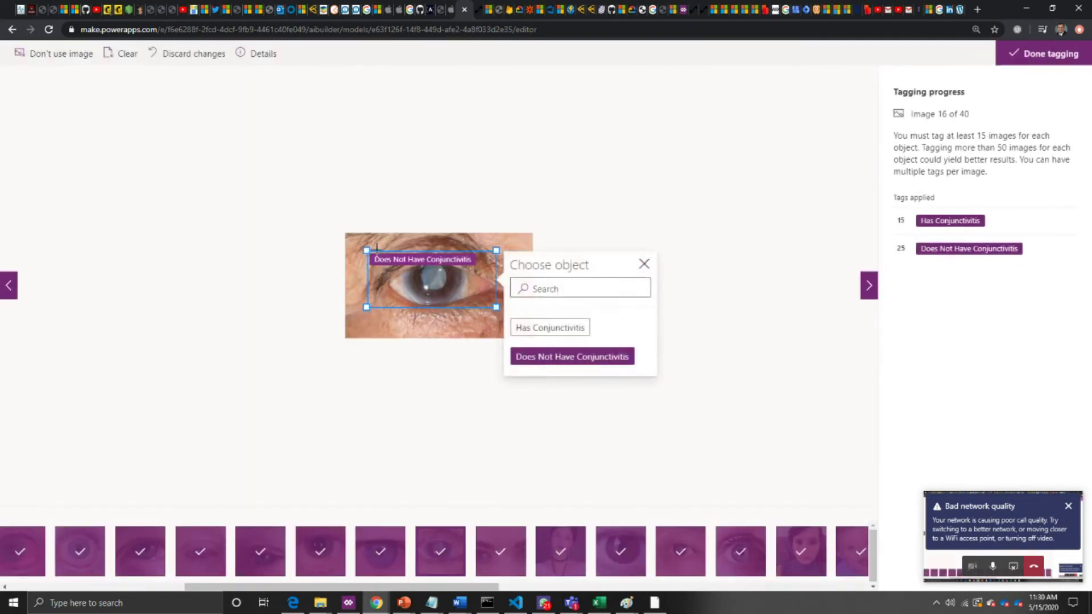
left_click_drag(366, 251, 384, 253)
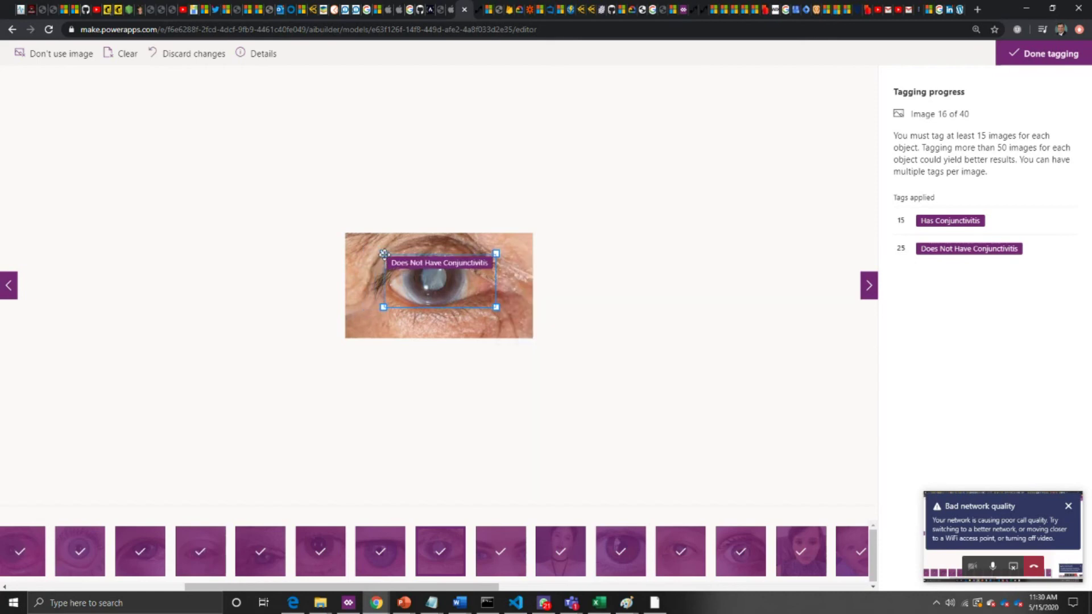
Exclude five consecutive Does Not Have Conjunctivitis images from the model, starting with image 17 of the tagged set
left_click(868, 285)
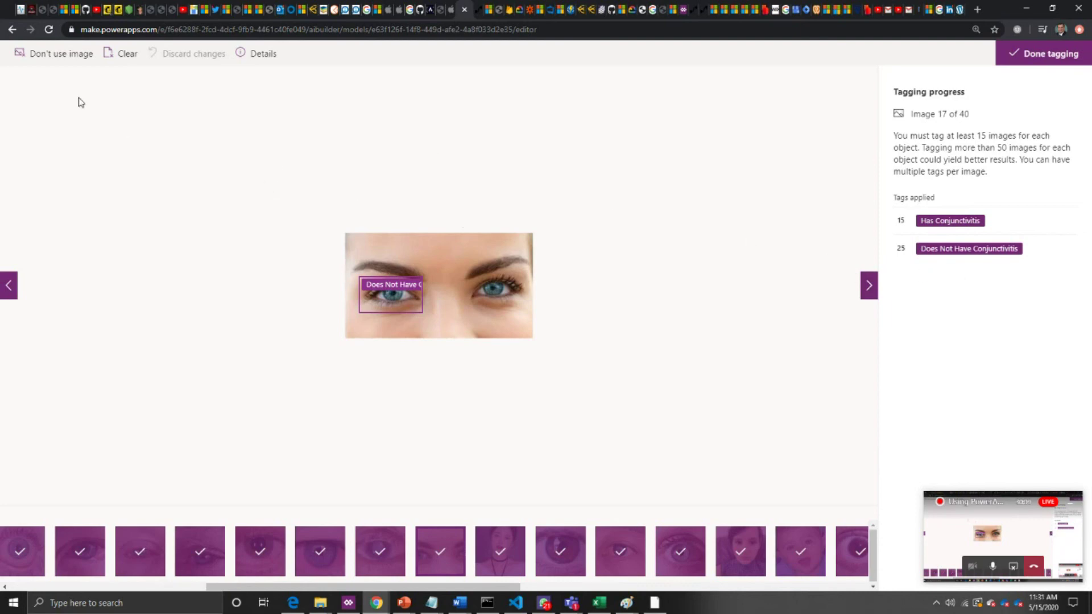
left_click(42, 57)
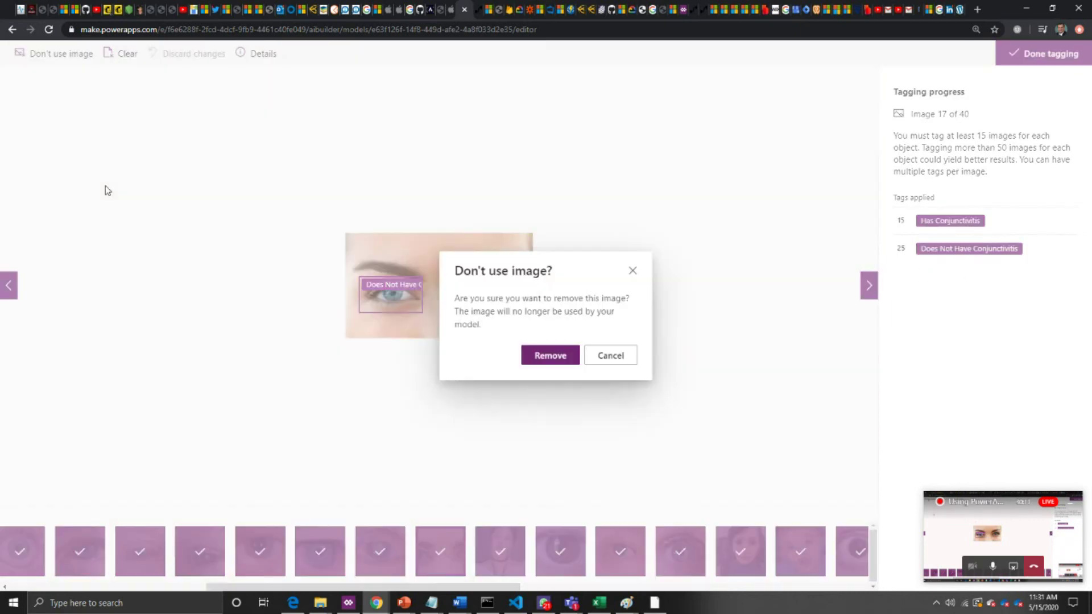
left_click(545, 352)
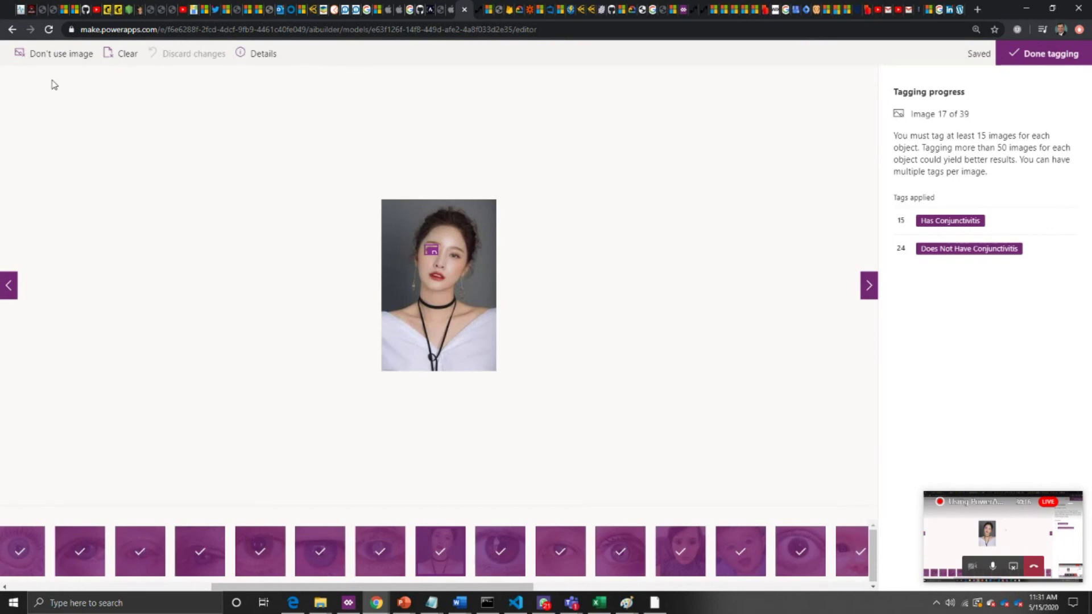
left_click(61, 53)
left_click(549, 354)
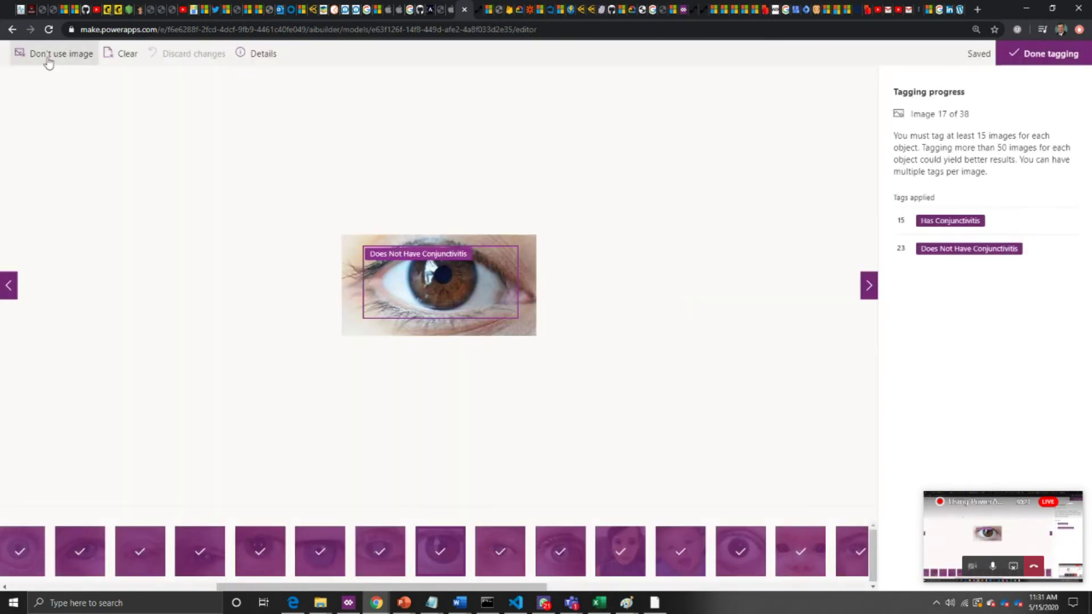
left_click(49, 57)
left_click(550, 355)
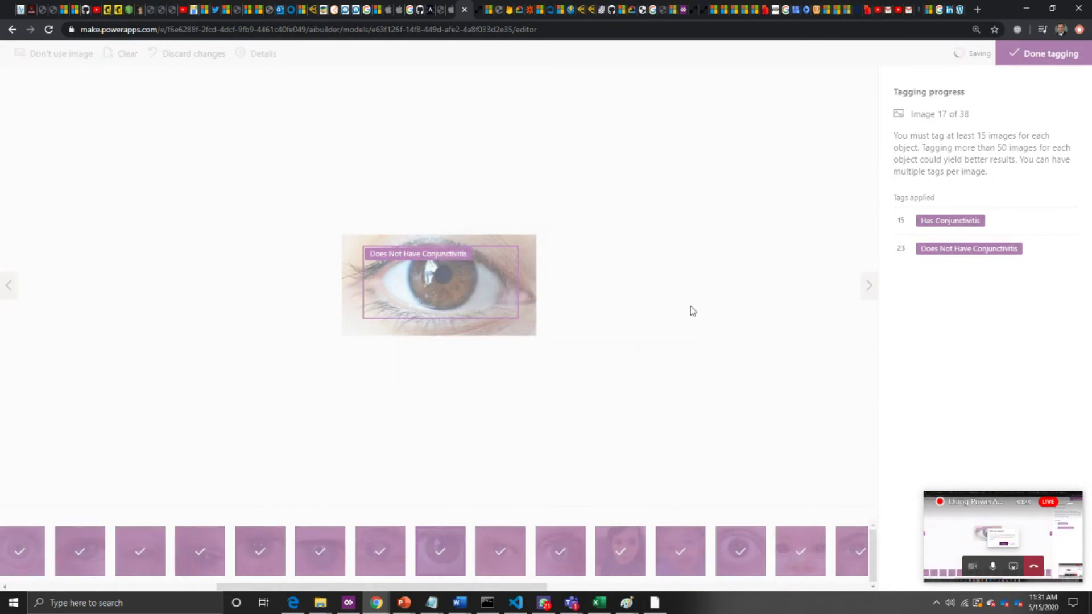
left_click(59, 60)
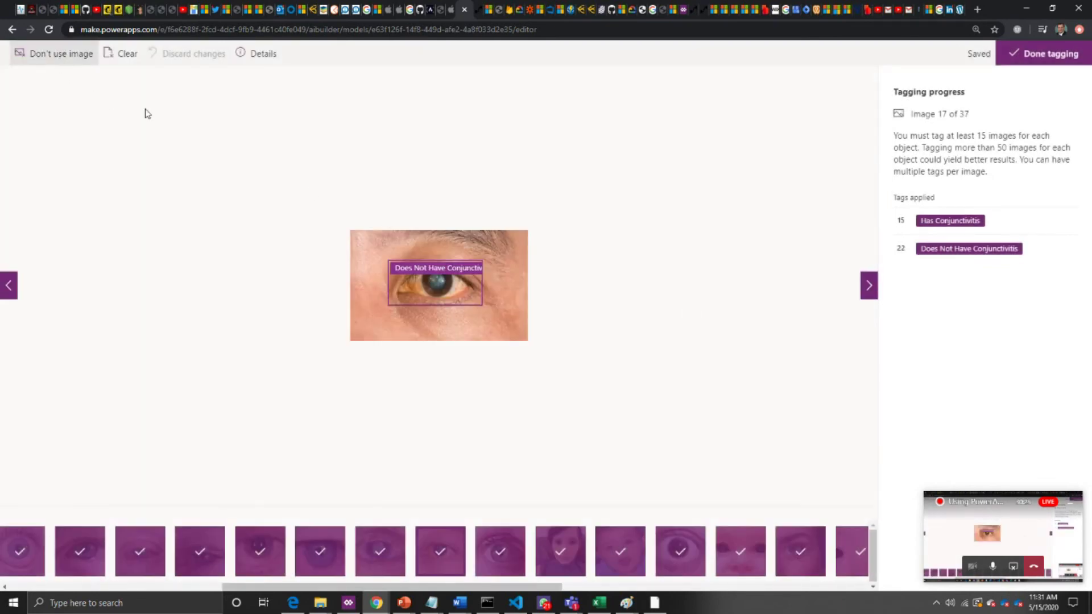
left_click(560, 358)
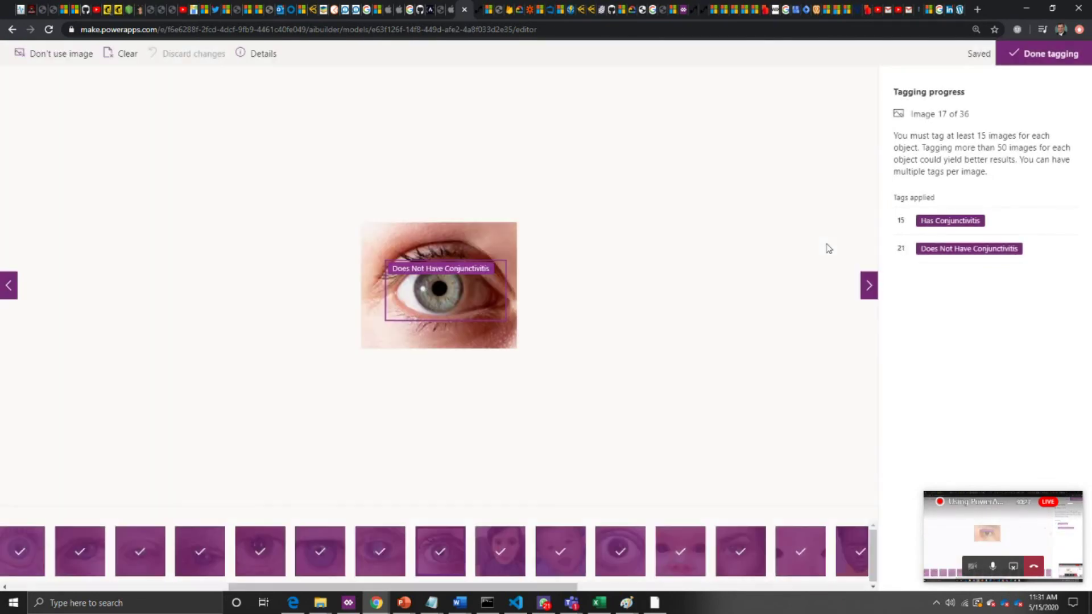
left_click(45, 55)
left_click(554, 357)
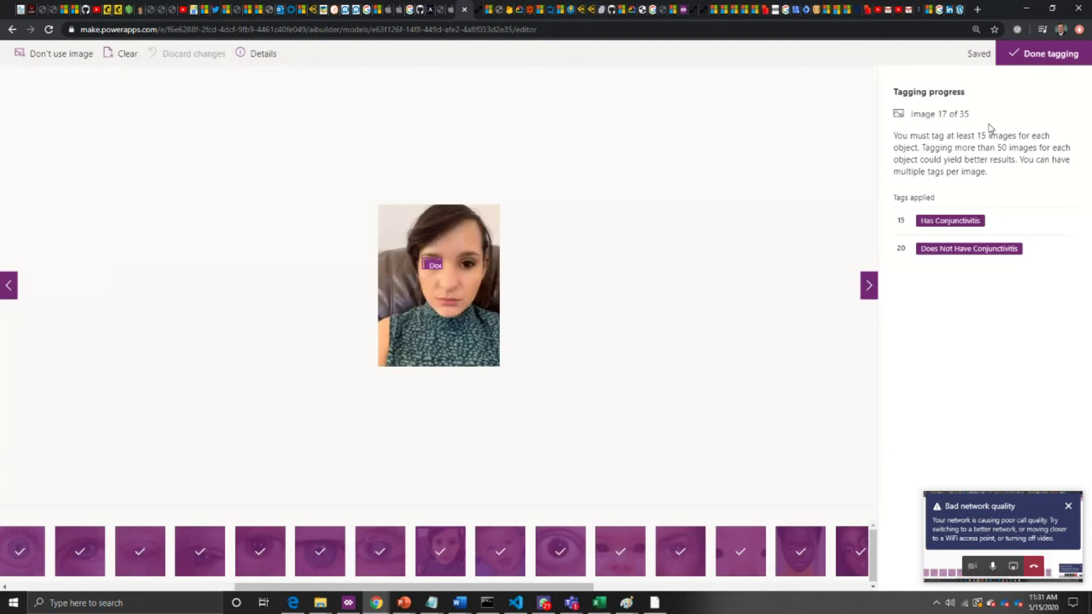
Finish tagging and train the Conjunctivitis model from its model summary
left_click(1044, 59)
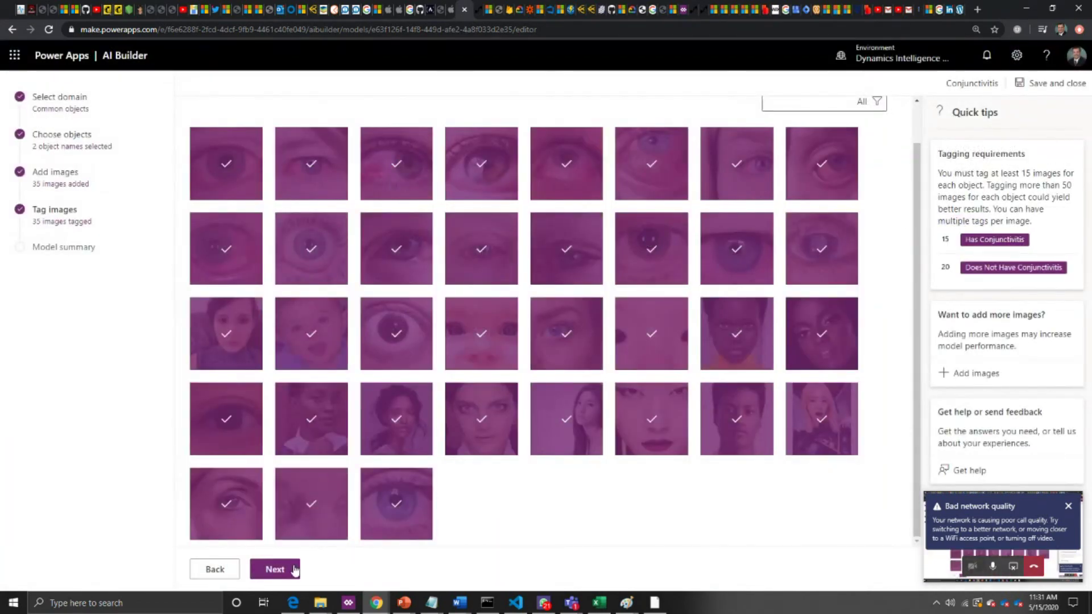
left_click(284, 570)
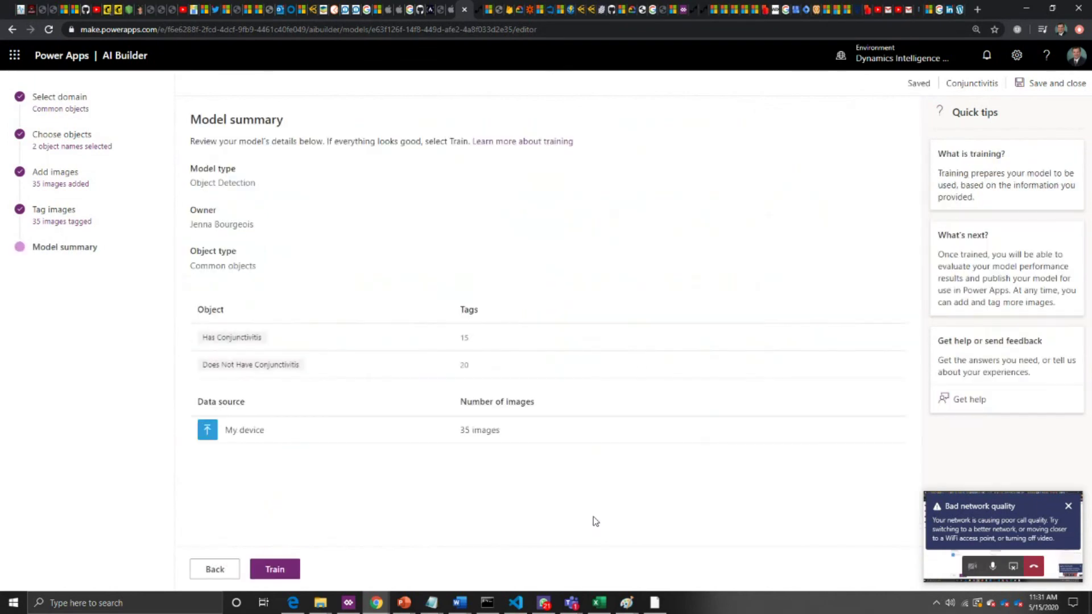
left_click(285, 572)
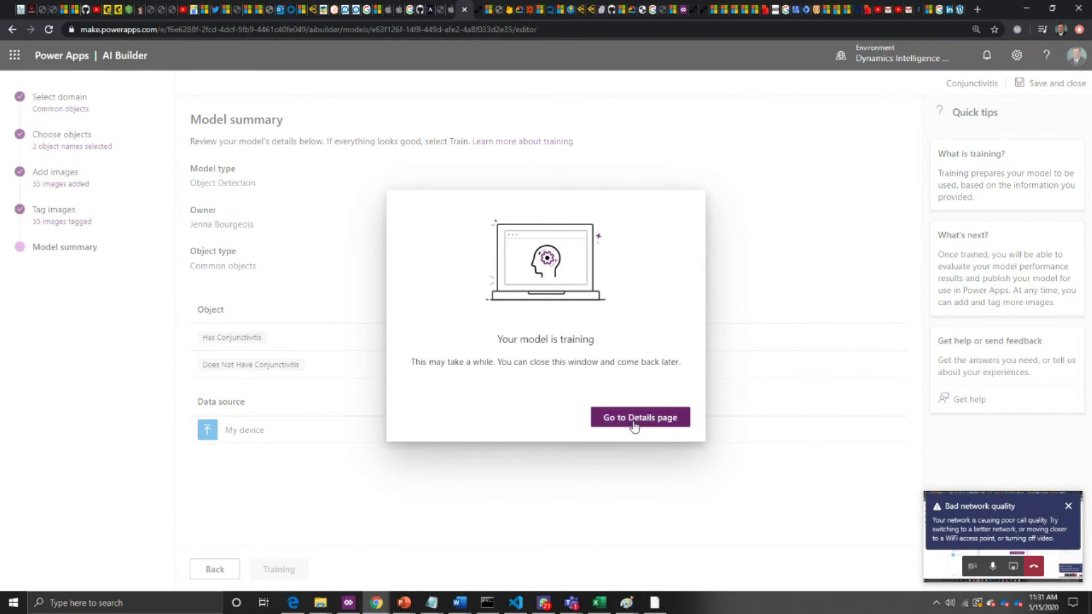
Go through the Conjunctivitis details page back to the list of all models and dismiss the feedback request
left_click(644, 418)
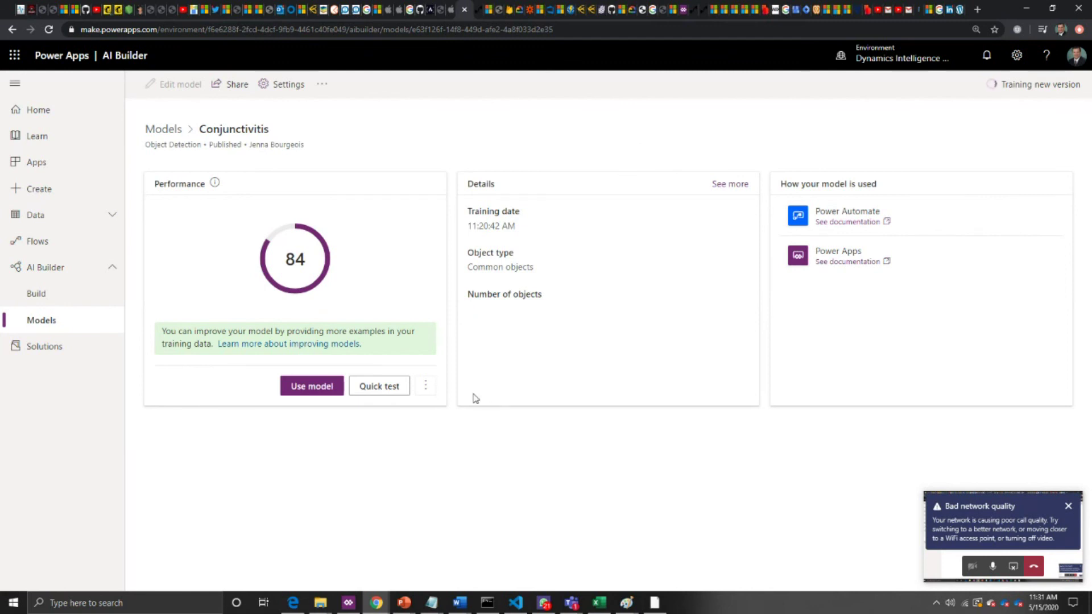
left_click(159, 136)
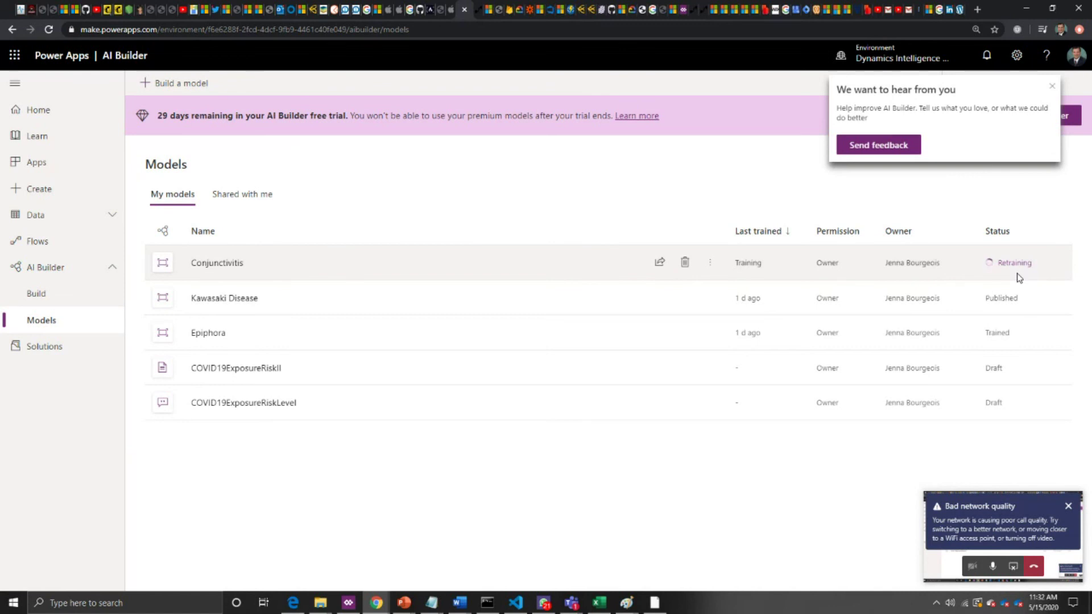
left_click(1053, 86)
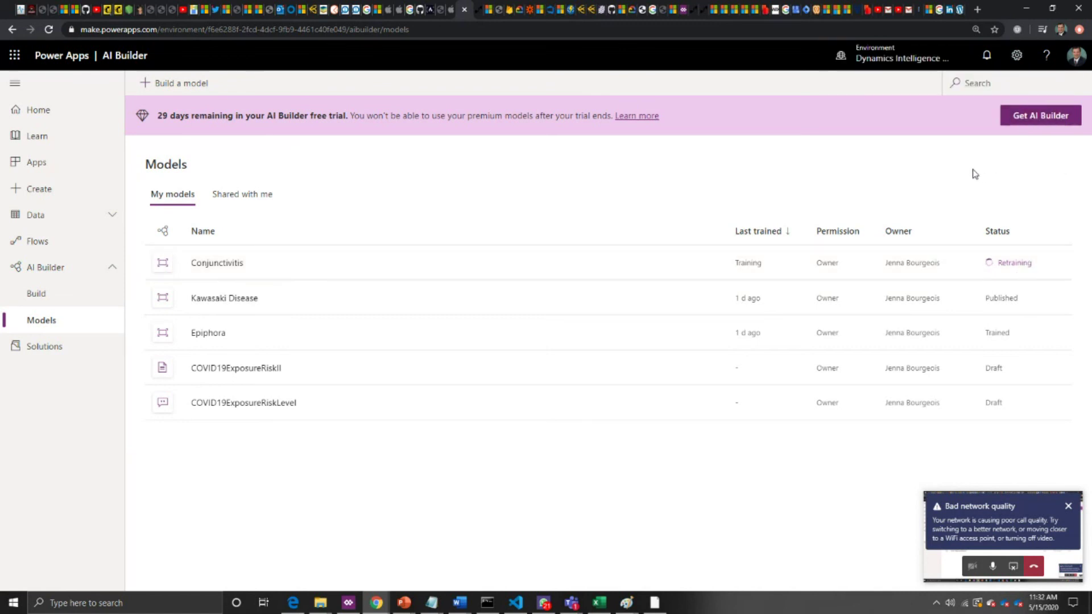